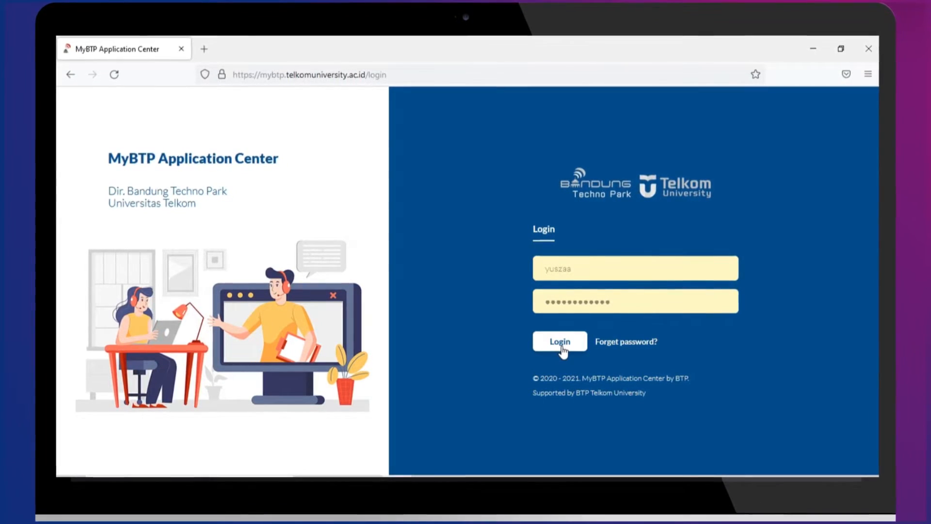
Log in and open the Permohonan Perlindungan K.I application list
{"action": "left_click", "coordinate": [561, 346]}
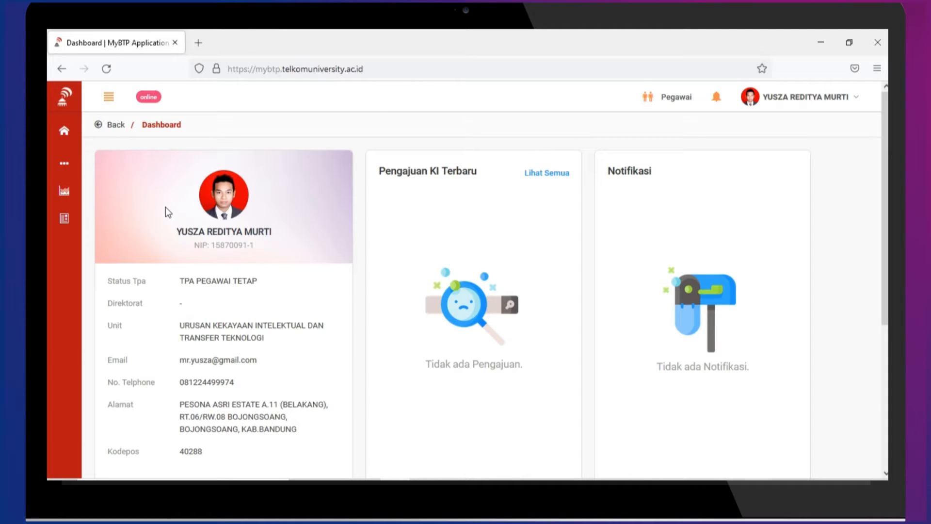
{"action": "left_click", "coordinate": [66, 218]}
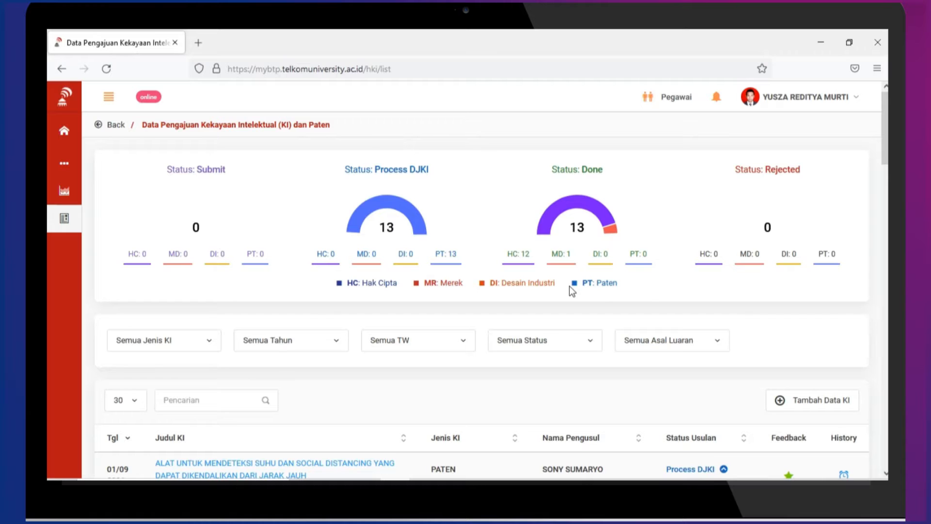
Scroll through the KI submission table and start a new entry with Tambah Data KI
{"action": "scroll", "coordinate": [564, 301], "scroll_direction": "down", "scroll_amount": 5}
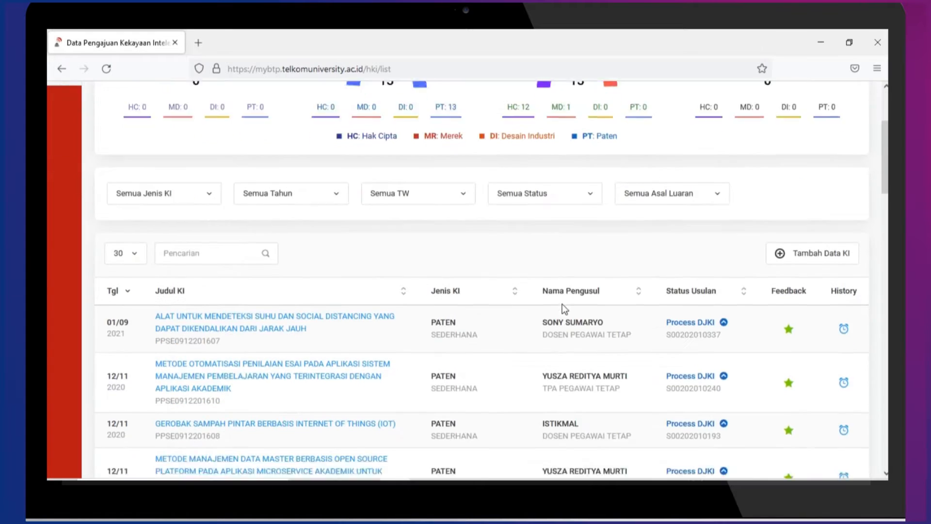
{"action": "scroll", "coordinate": [564, 308], "scroll_direction": "down", "scroll_amount": 1}
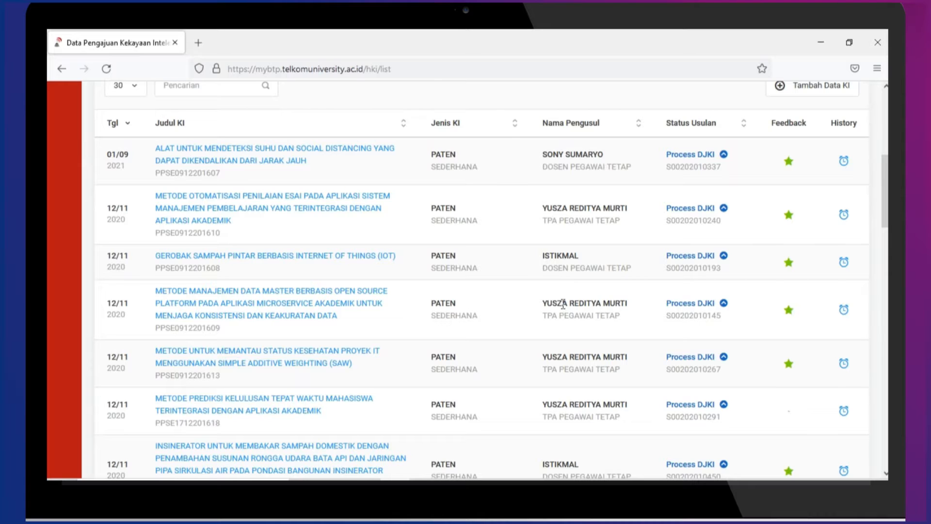
{"action": "scroll", "coordinate": [612, 257], "scroll_direction": "up", "scroll_amount": 2}
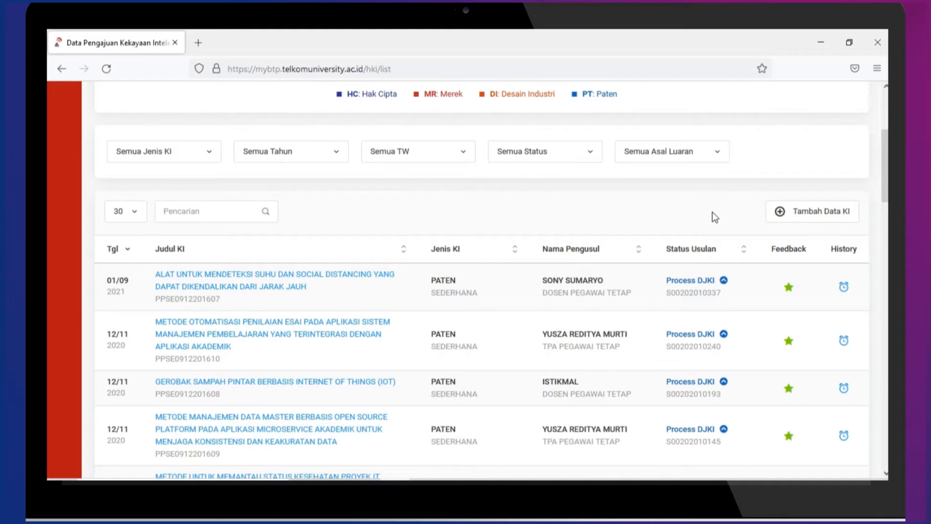
{"action": "left_click", "coordinate": [785, 212]}
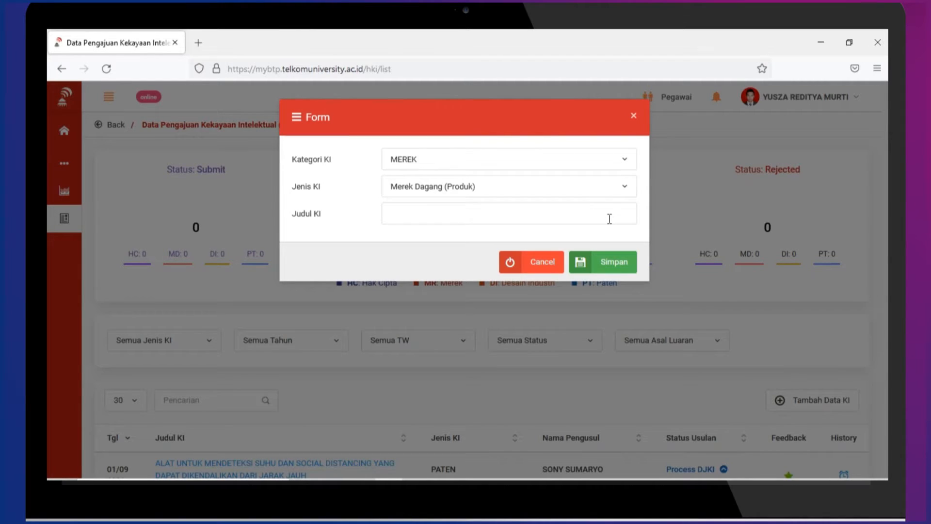
Set the KI category to HAK CIPTA, correcting an initial DESAIN INDUSTRI choice
{"action": "left_click", "coordinate": [600, 165]}
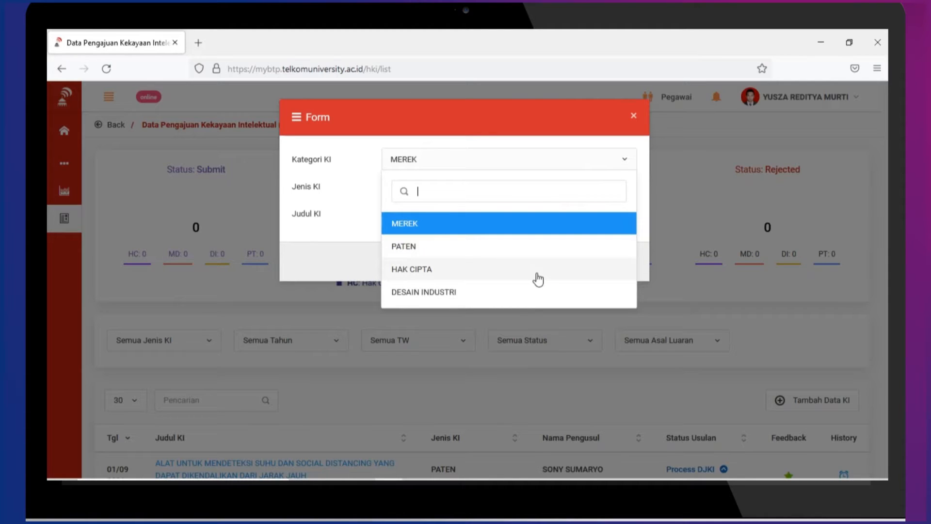
{"action": "left_click", "coordinate": [539, 294]}
{"action": "left_click", "coordinate": [530, 187]}
{"action": "left_click", "coordinate": [532, 188]}
{"action": "left_click", "coordinate": [512, 217]}
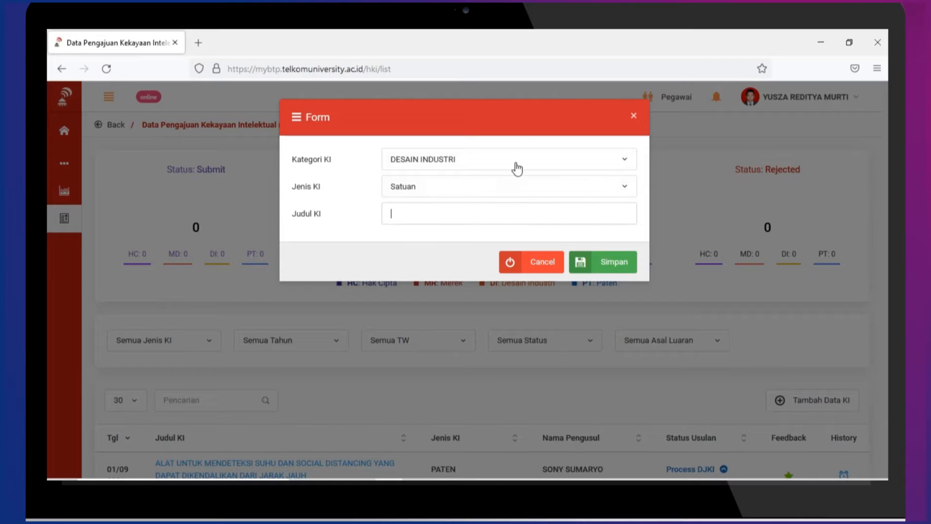
{"action": "left_click", "coordinate": [515, 161]}
{"action": "left_click", "coordinate": [482, 269]}
Choose Karya Lainnya and Program Komputer, title it 'Software', and save
{"action": "left_click", "coordinate": [446, 223]}
{"action": "left_click", "coordinate": [463, 188]}
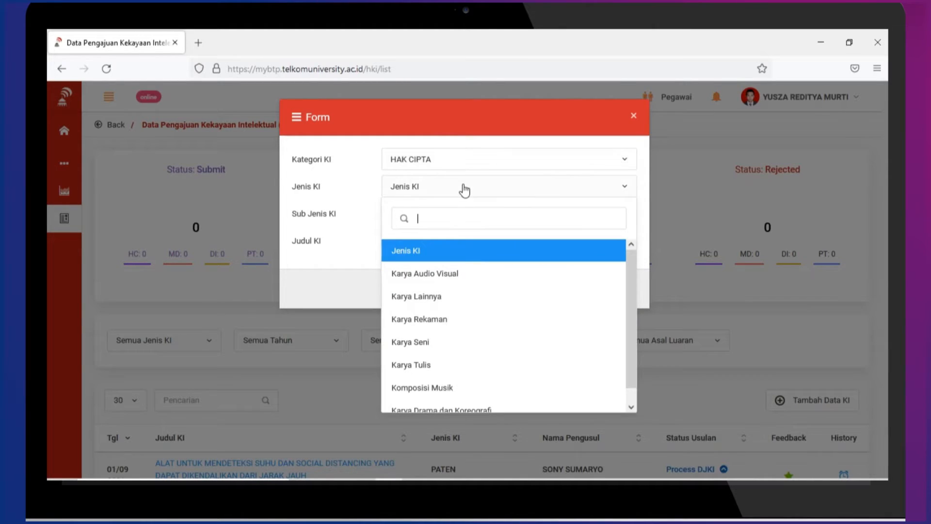
{"action": "left_click", "coordinate": [442, 298]}
{"action": "left_click", "coordinate": [441, 225]}
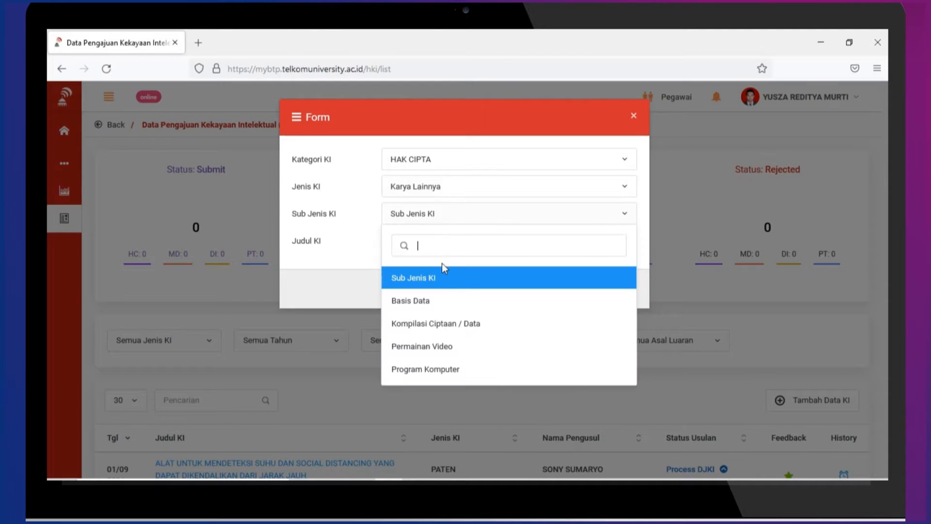
{"action": "left_click", "coordinate": [430, 368]}
{"action": "left_click", "coordinate": [434, 248]}
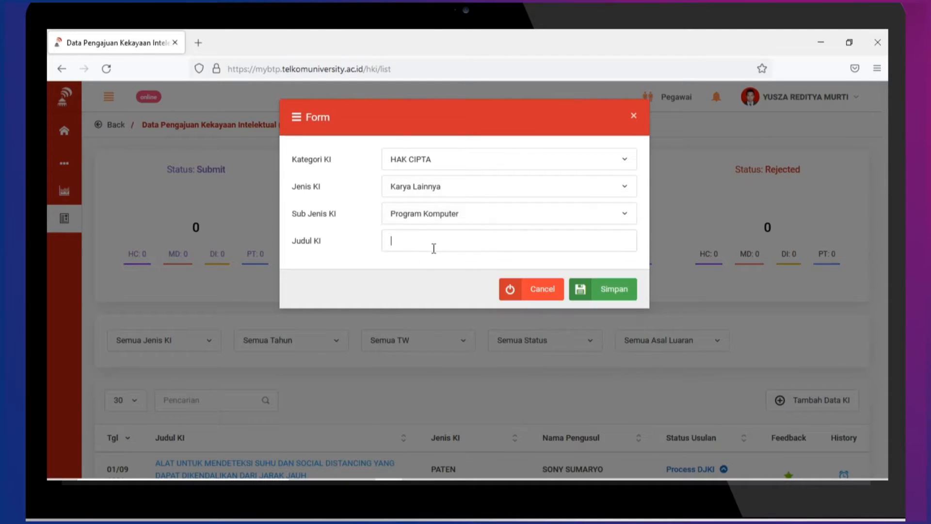
{"action": "type", "text": "Software"}
{"action": "left_click", "coordinate": [629, 291]}
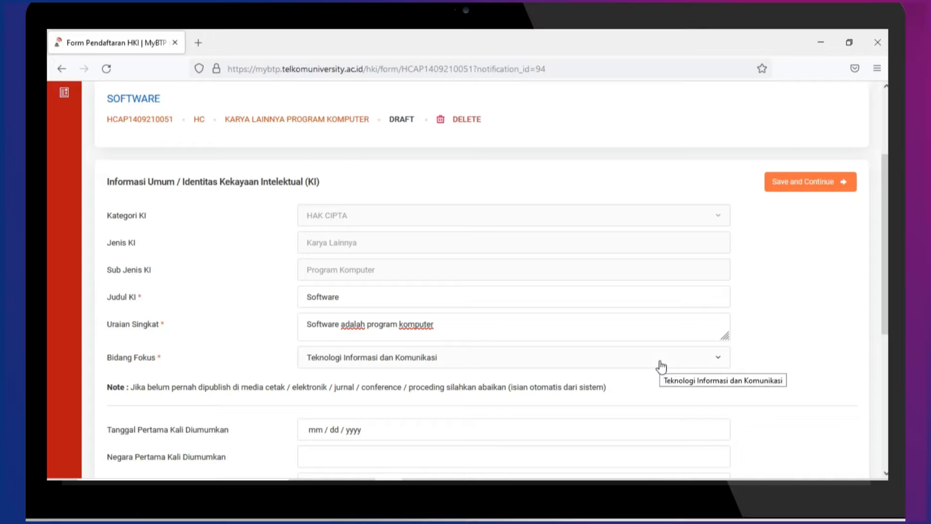
Scroll down the Software registration form and open the Sumber Pembiayaan choices
{"action": "scroll", "coordinate": [661, 367], "scroll_direction": "down", "scroll_amount": 4}
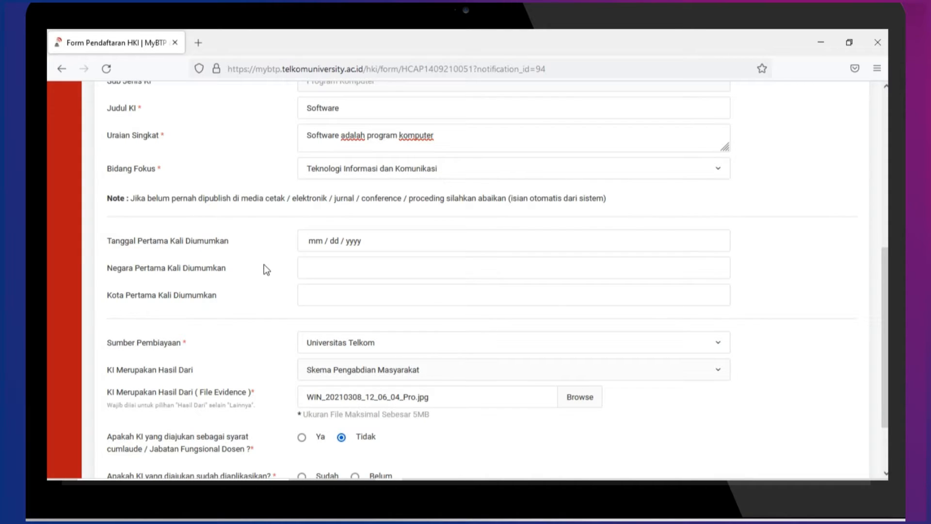
{"action": "scroll", "coordinate": [269, 263], "scroll_direction": "down", "scroll_amount": 3}
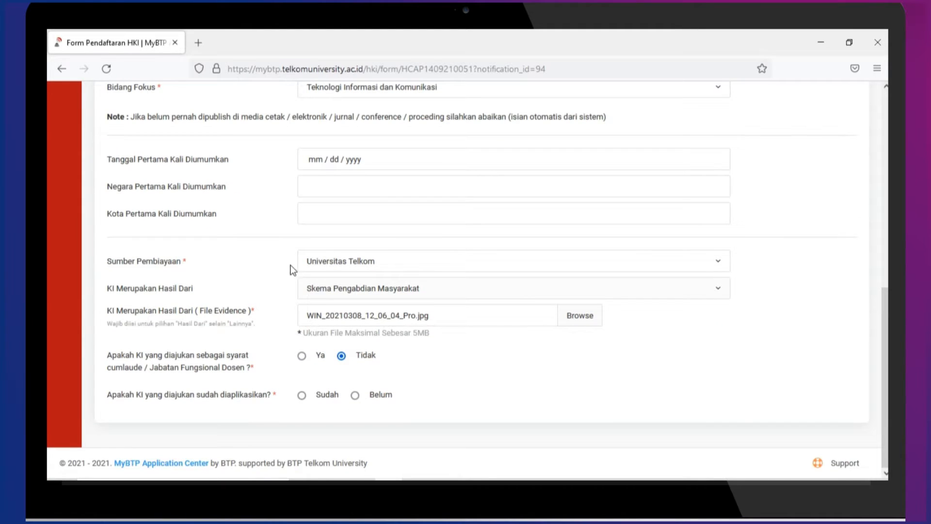
{"action": "left_click", "coordinate": [385, 267]}
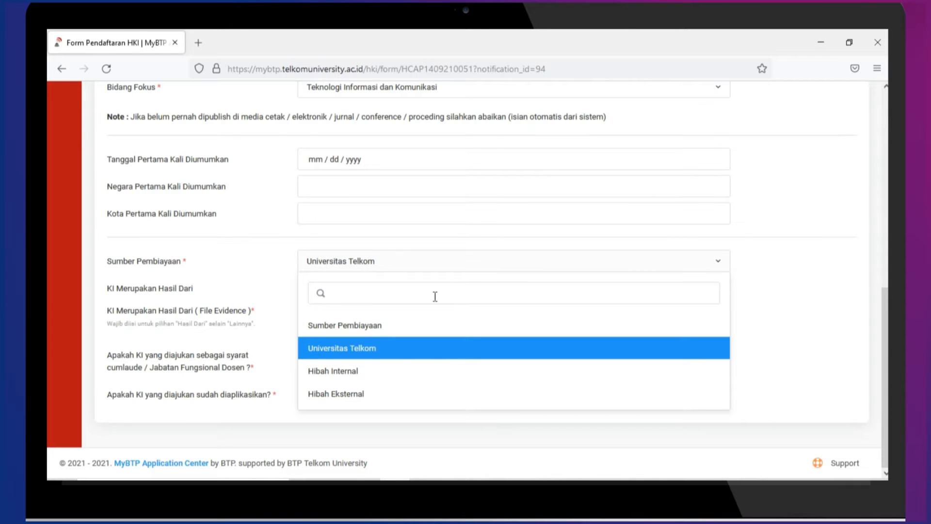
{"action": "left_click", "coordinate": [336, 381]}
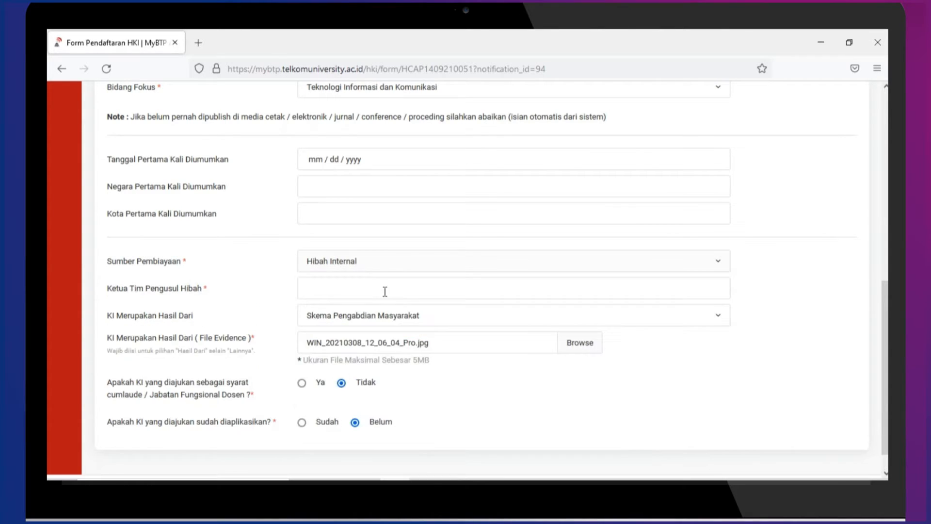
{"action": "left_click", "coordinate": [371, 270]}
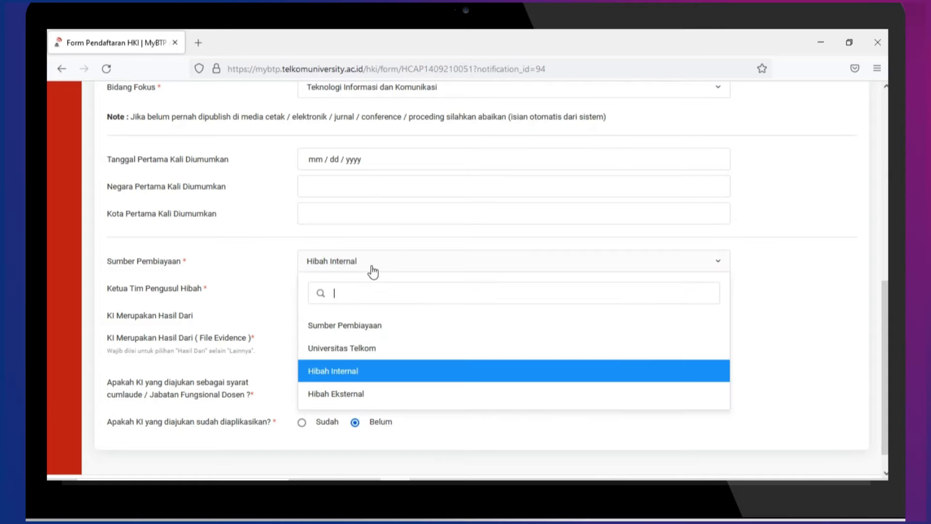
{"action": "left_click", "coordinate": [348, 396]}
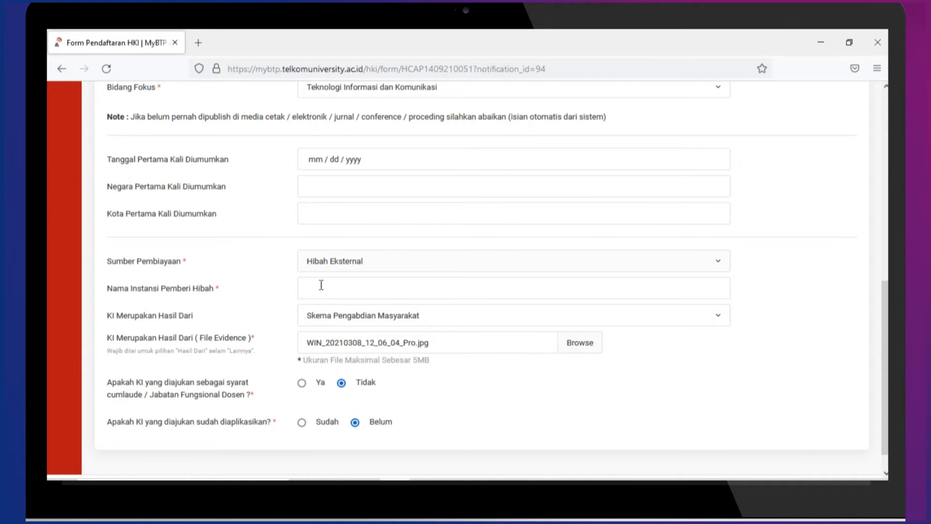
{"action": "left_click", "coordinate": [322, 261]}
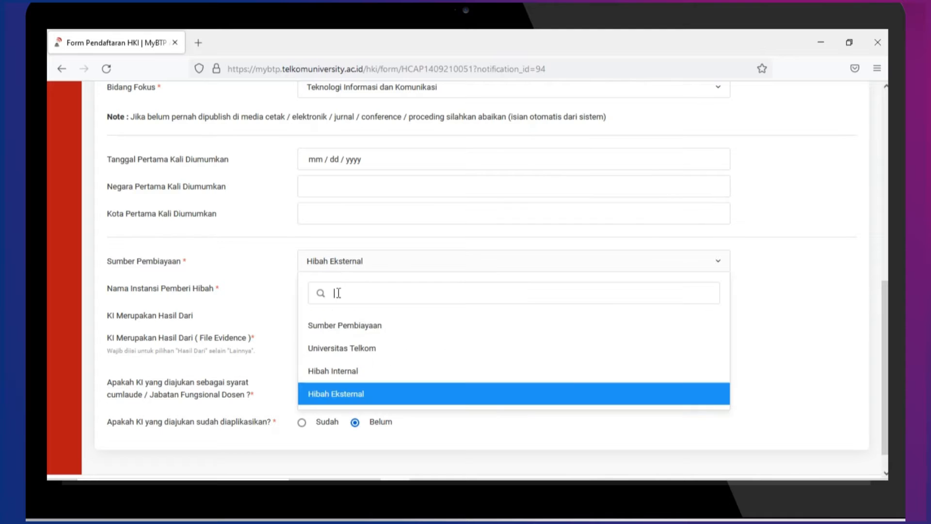
{"action": "left_click", "coordinate": [341, 347]}
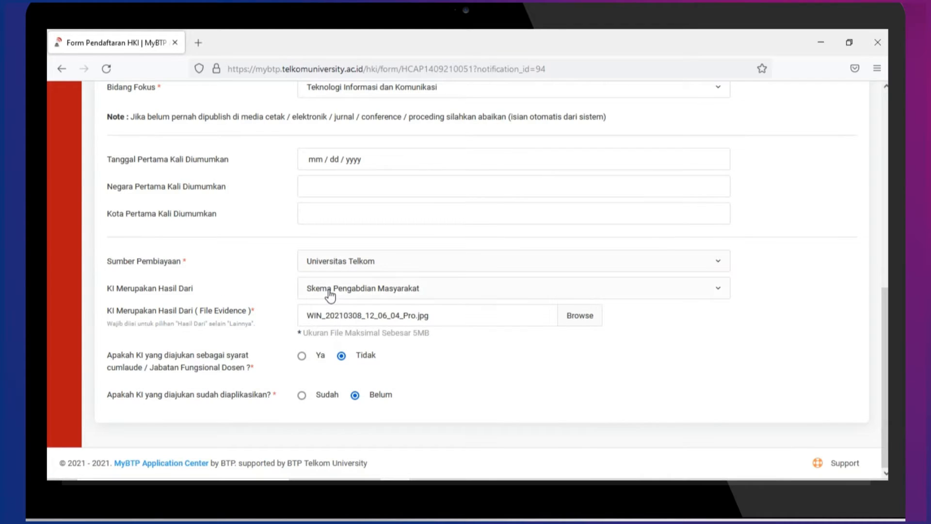
{"action": "left_click", "coordinate": [366, 291]}
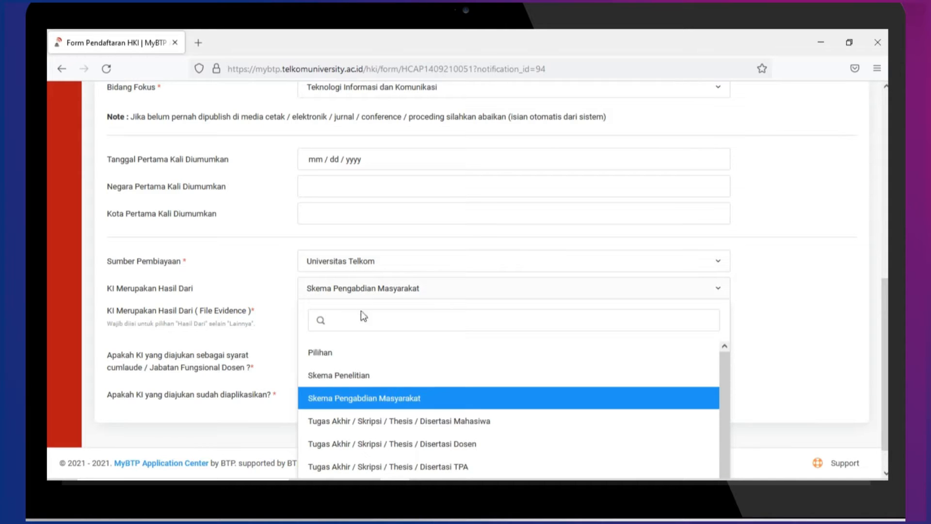
{"action": "scroll", "coordinate": [354, 358], "scroll_direction": "down", "scroll_amount": 3}
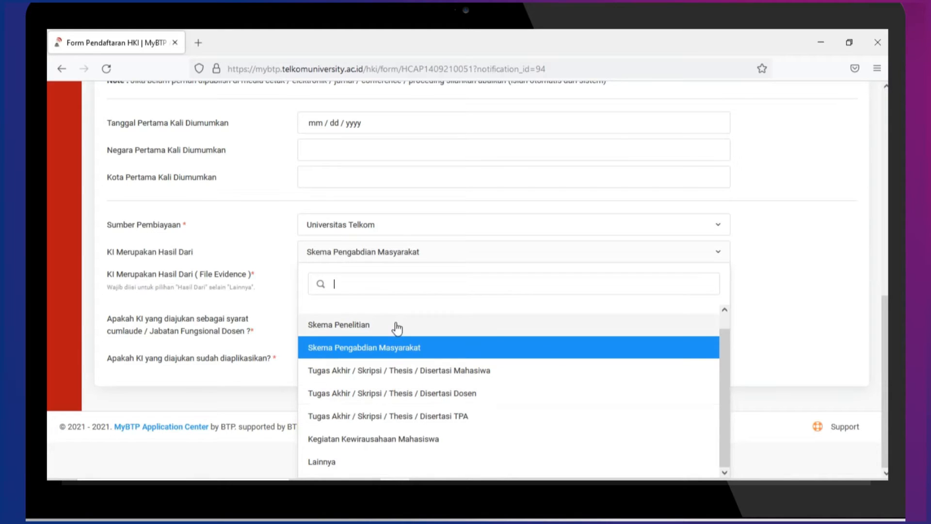
{"action": "left_click", "coordinate": [374, 348]}
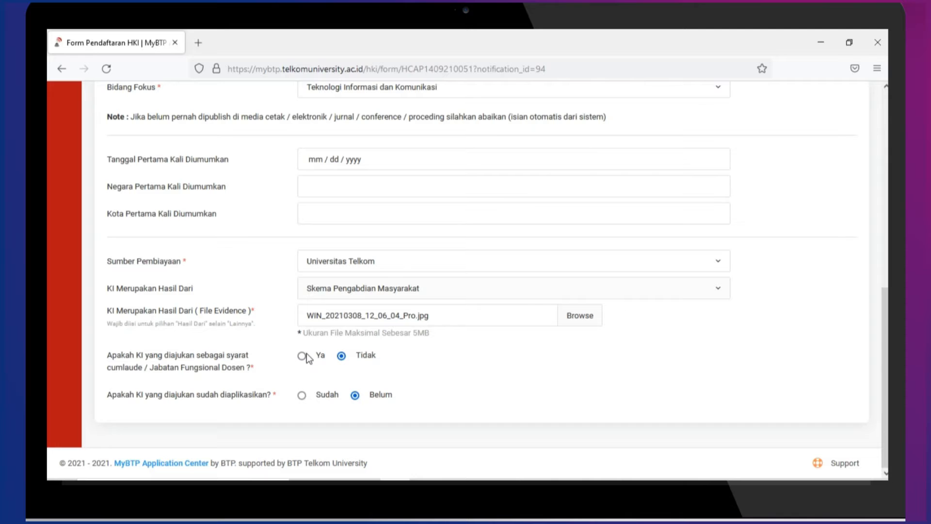
{"action": "left_click", "coordinate": [410, 288]}
{"action": "left_click", "coordinate": [547, 386]}
{"action": "left_click", "coordinate": [302, 356]}
{"action": "left_click", "coordinate": [342, 356]}
{"action": "left_click", "coordinate": [302, 395]}
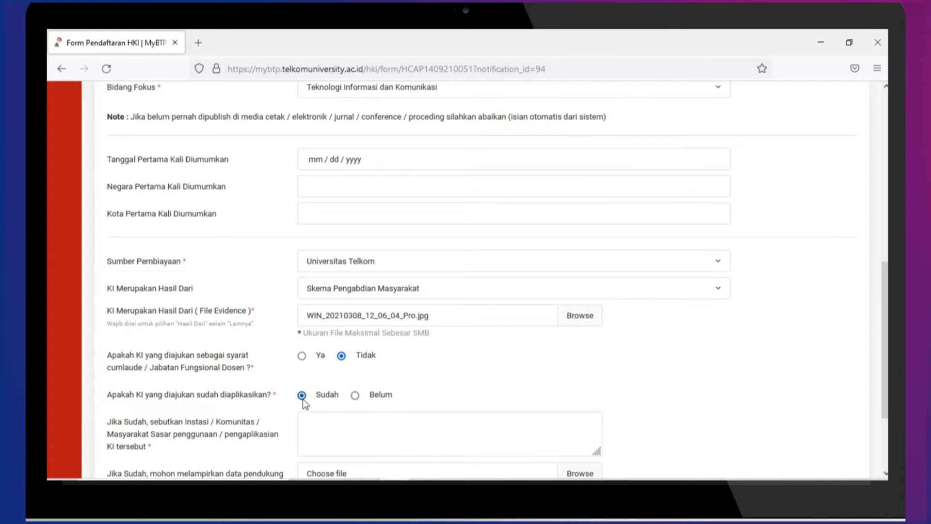
{"action": "scroll", "coordinate": [302, 398], "scroll_direction": "down", "scroll_amount": 1}
{"action": "scroll", "coordinate": [302, 398], "scroll_direction": "down", "scroll_amount": 1}
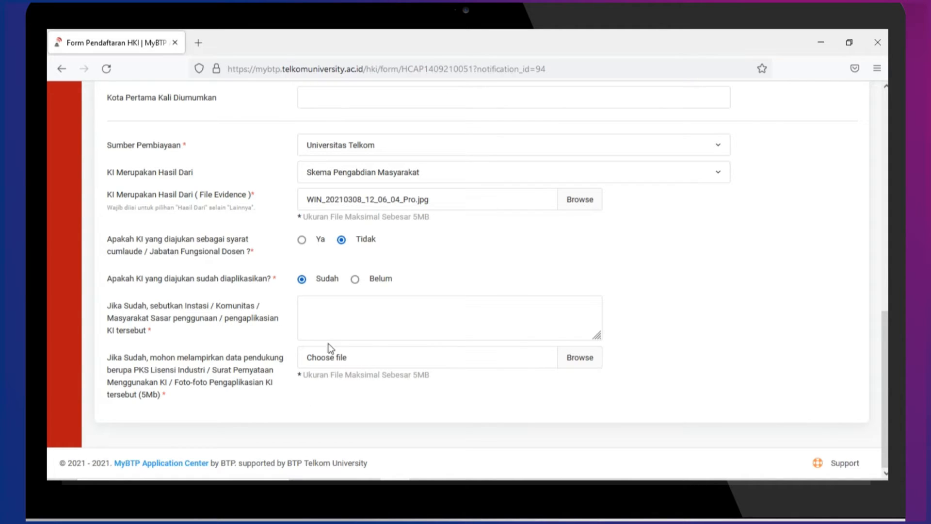
{"action": "left_click", "coordinate": [355, 278]}
{"action": "scroll", "coordinate": [422, 397], "scroll_direction": "up", "scroll_amount": 8}
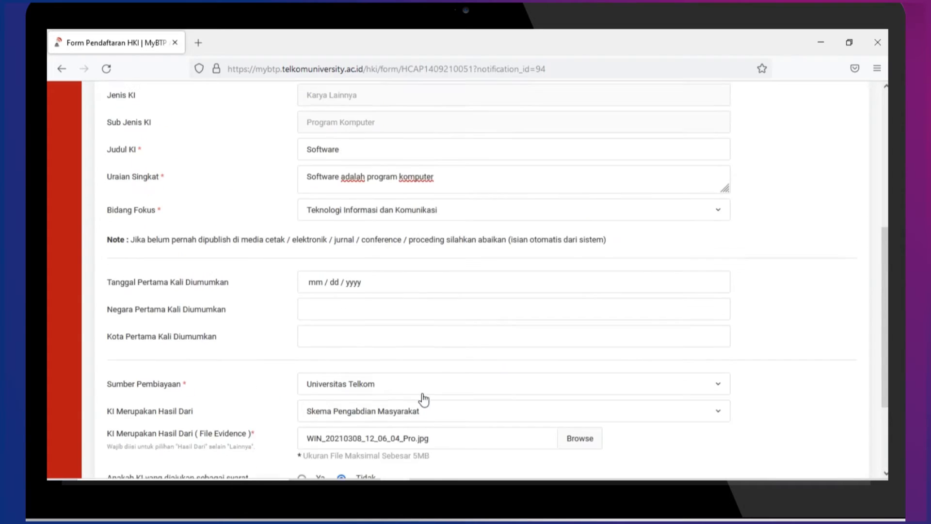
{"action": "scroll", "coordinate": [427, 399], "scroll_direction": "up", "scroll_amount": 1}
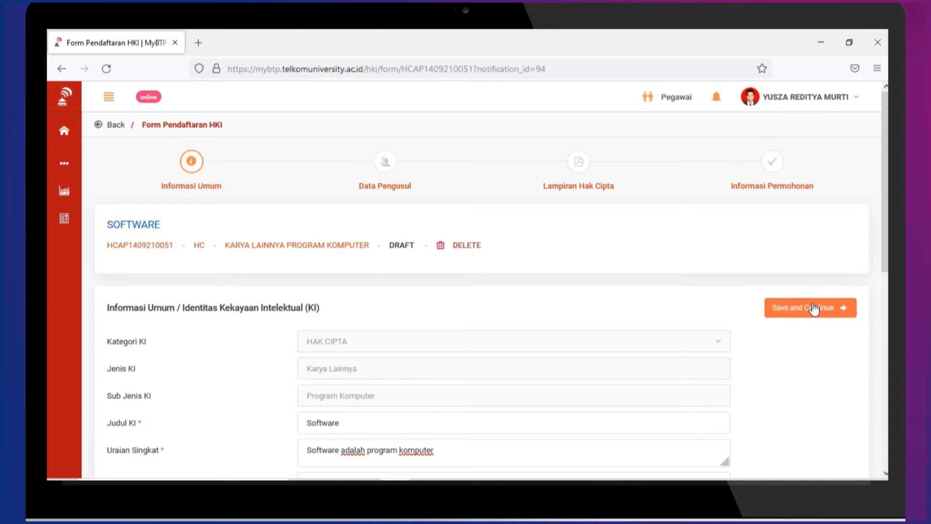
Save the general information, continue to Data Pengusul, and show the proposer-type menu
{"action": "left_click", "coordinate": [802, 313]}
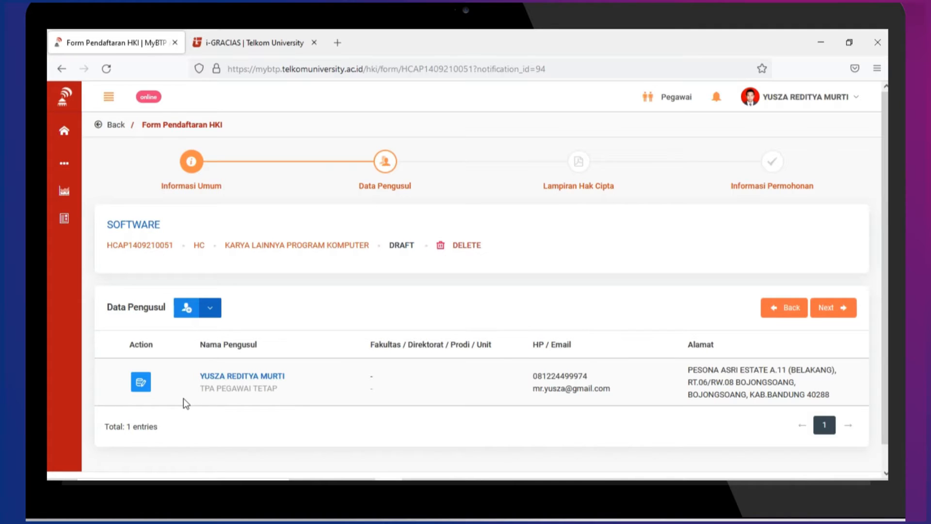
{"action": "left_click", "coordinate": [220, 319]}
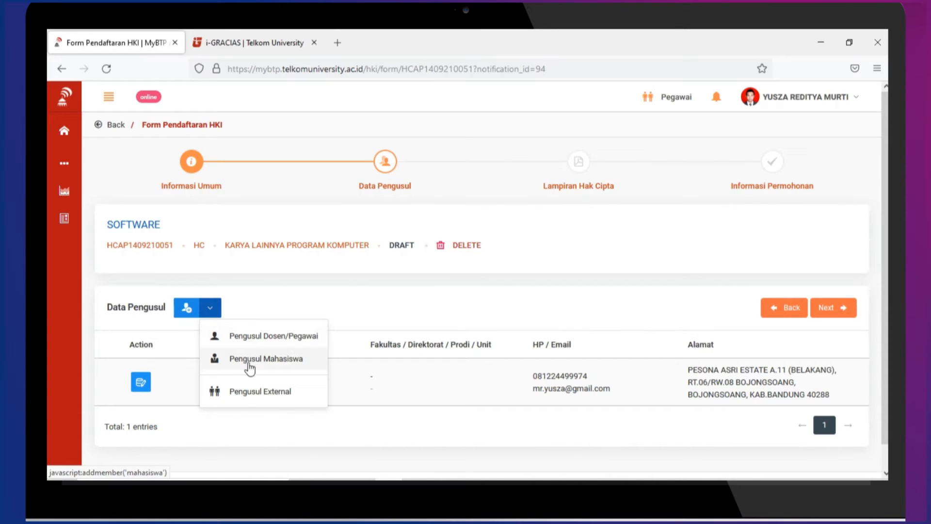
Search for and add the Direktorat Bandung Techno Park Tenaga Penunjang Proyek staff member as second proposer
{"action": "left_click", "coordinate": [307, 339]}
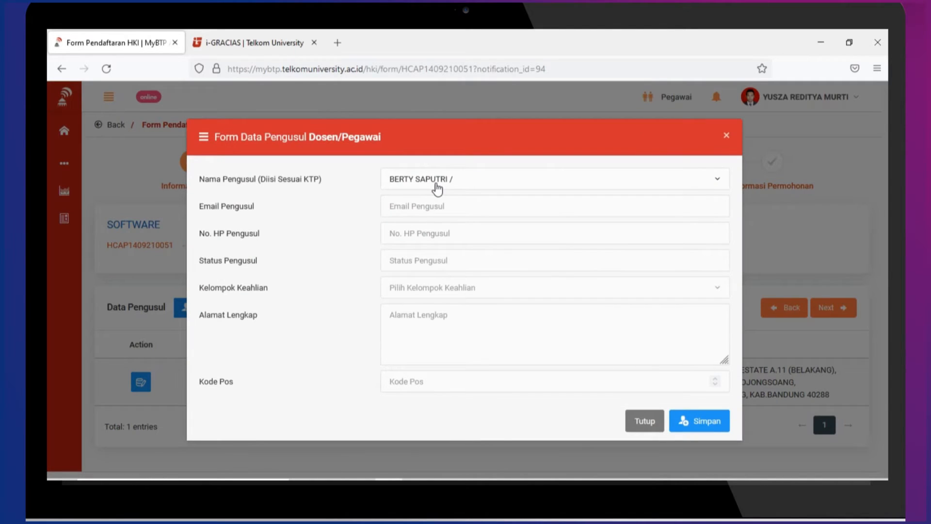
{"action": "left_click", "coordinate": [438, 187]}
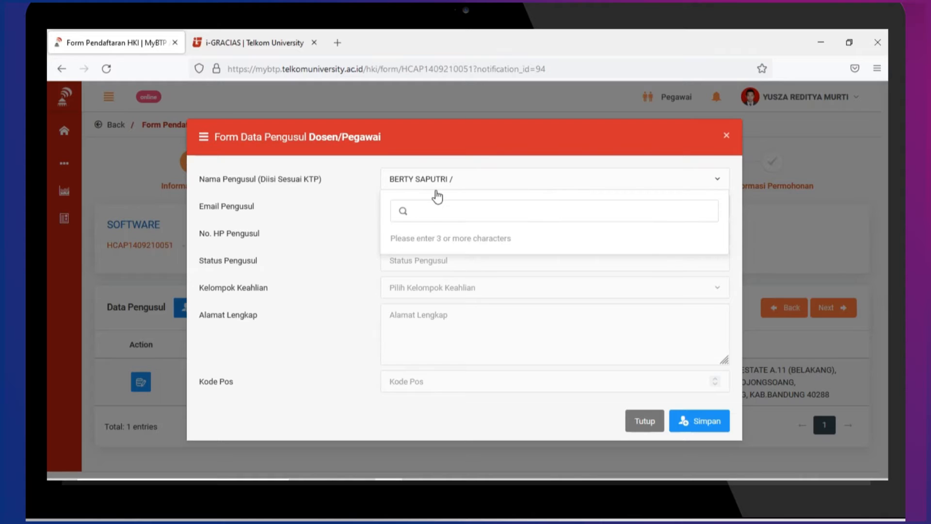
{"action": "type", "text": "BERTY"}
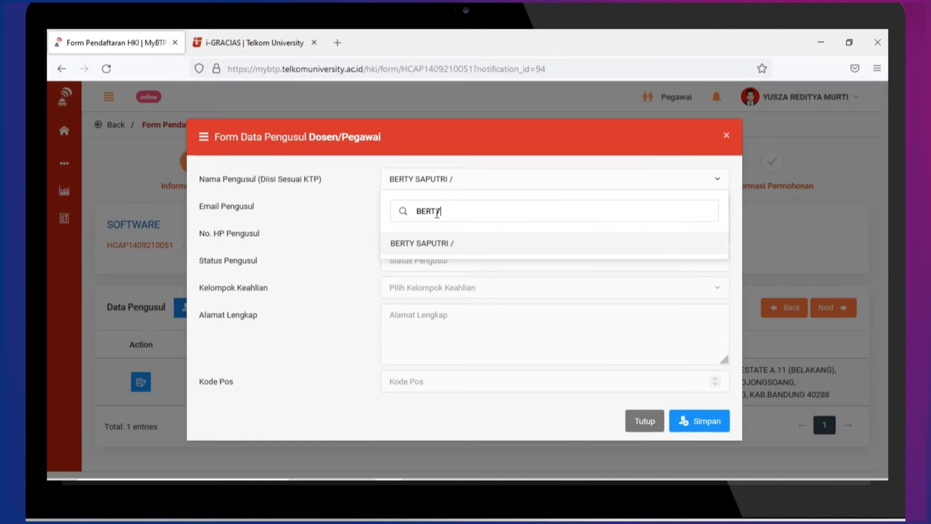
{"action": "left_click", "coordinate": [430, 244]}
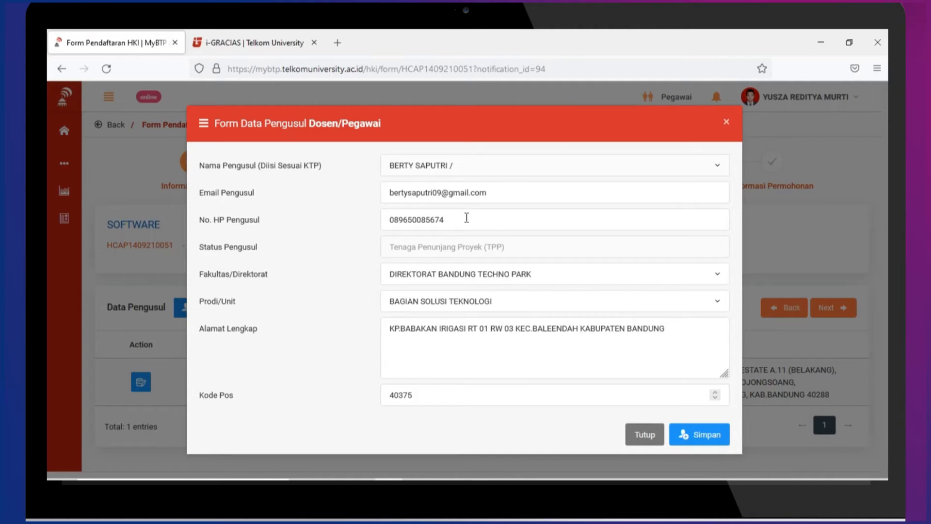
{"action": "left_click", "coordinate": [692, 435]}
{"action": "scroll", "coordinate": [440, 311], "scroll_direction": "down", "scroll_amount": 2}
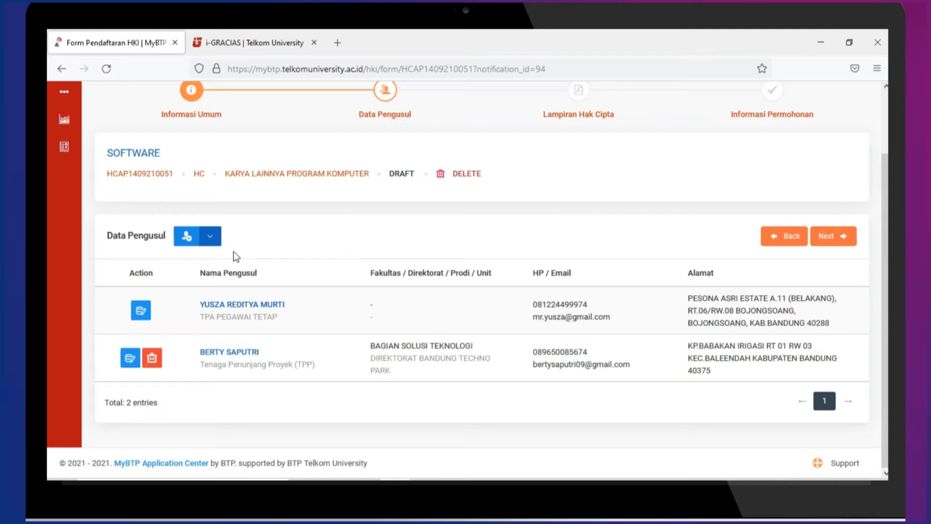
{"action": "left_click", "coordinate": [213, 246]}
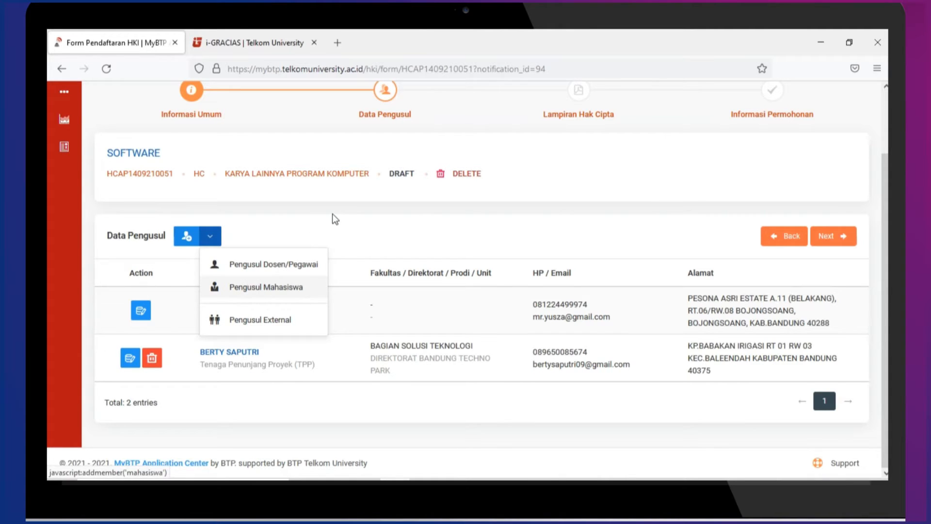
Add the student proposer by NIM lookup (S2 Informatika, Fakultas Informatika) as third entry
{"action": "left_click", "coordinate": [319, 281]}
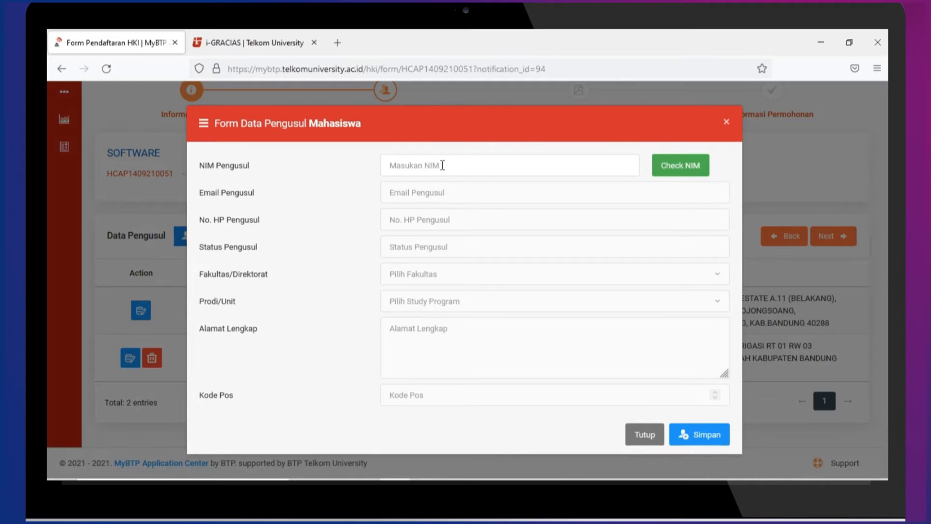
{"action": "left_click", "coordinate": [443, 165]}
{"action": "left_click", "coordinate": [682, 165]}
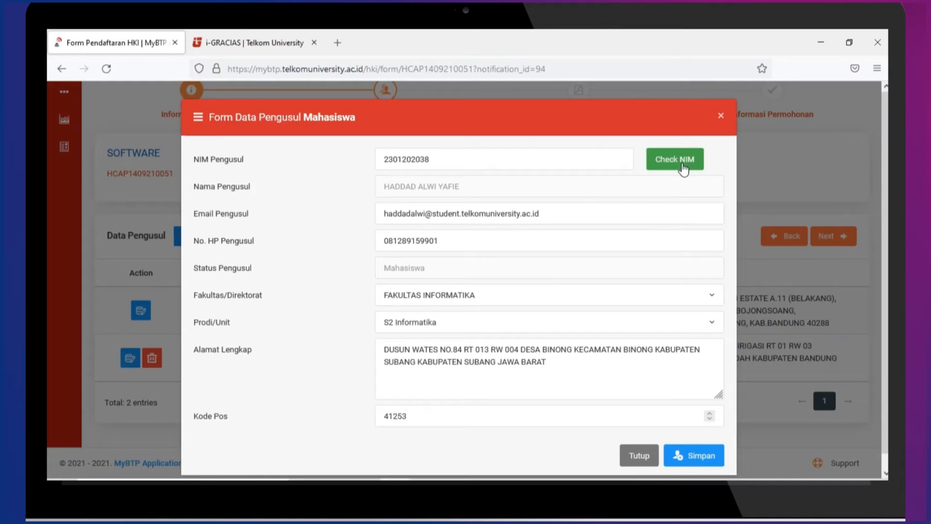
{"action": "left_click", "coordinate": [689, 458]}
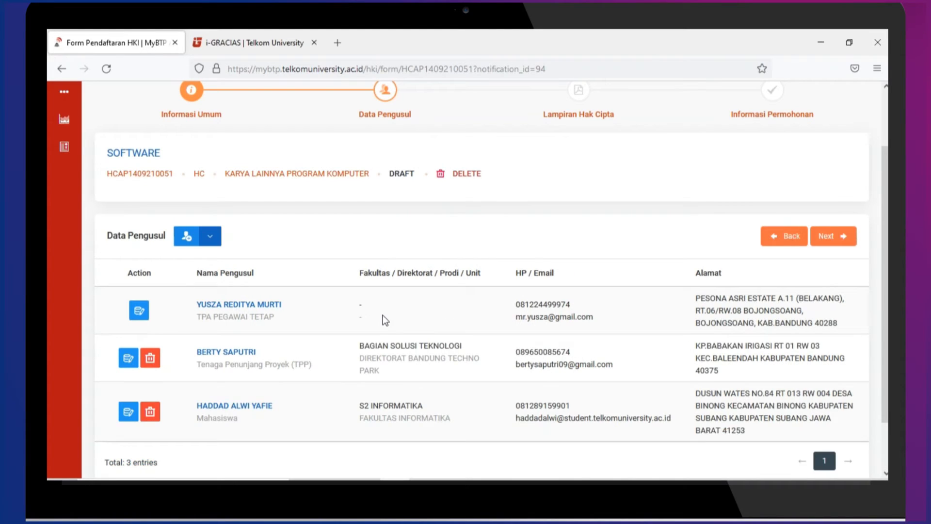
Start an external proposer and enter their full name, e-mail and phone number
{"action": "left_click", "coordinate": [210, 236]}
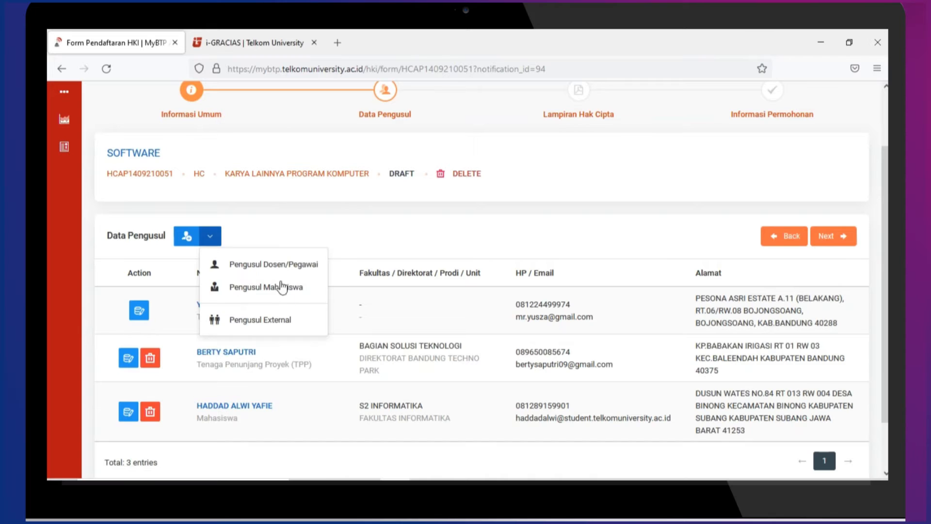
{"action": "left_click", "coordinate": [292, 314]}
{"action": "left_click", "coordinate": [470, 178]}
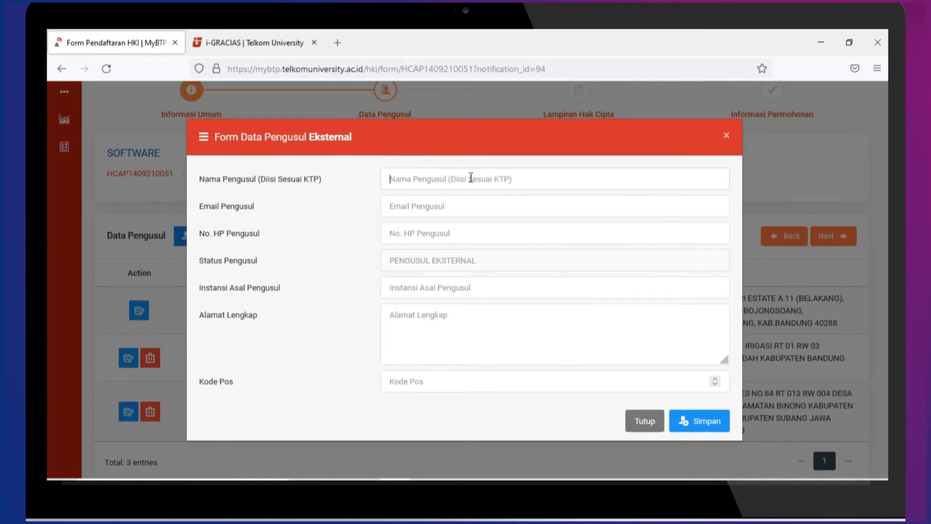
{"action": "type", "text": "MUH"}
{"action": "key", "text": "BackSpace"}
{"action": "key", "text": "BackSpace"}
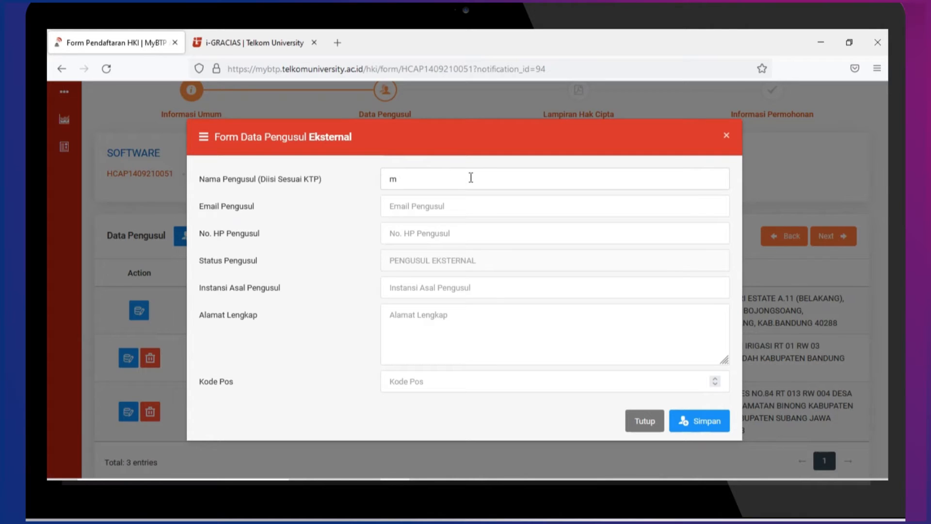
{"action": "key", "text": "Caps_Lock"}
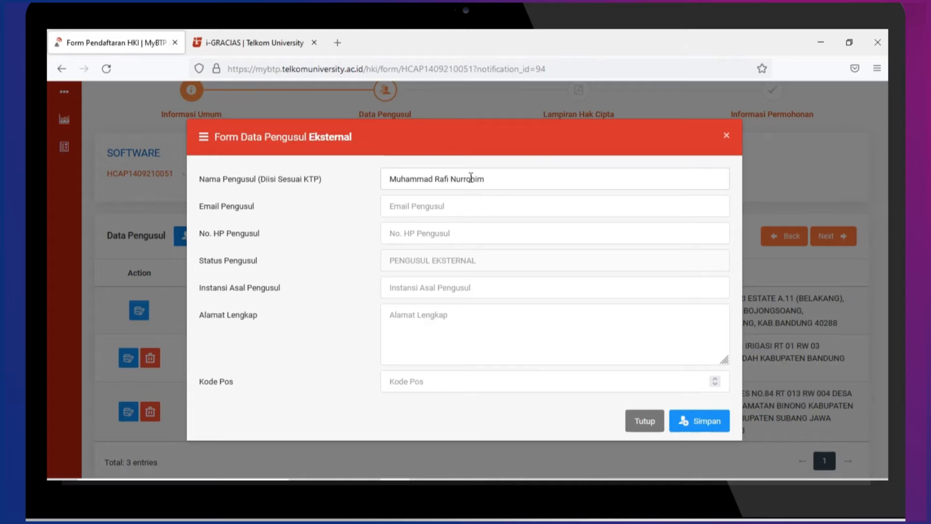
{"action": "key", "text": "Tab"}
{"action": "type", "text": "rafiohim"}
{"action": "key", "text": "Tab"}
{"action": "type", "text": "081233333"}
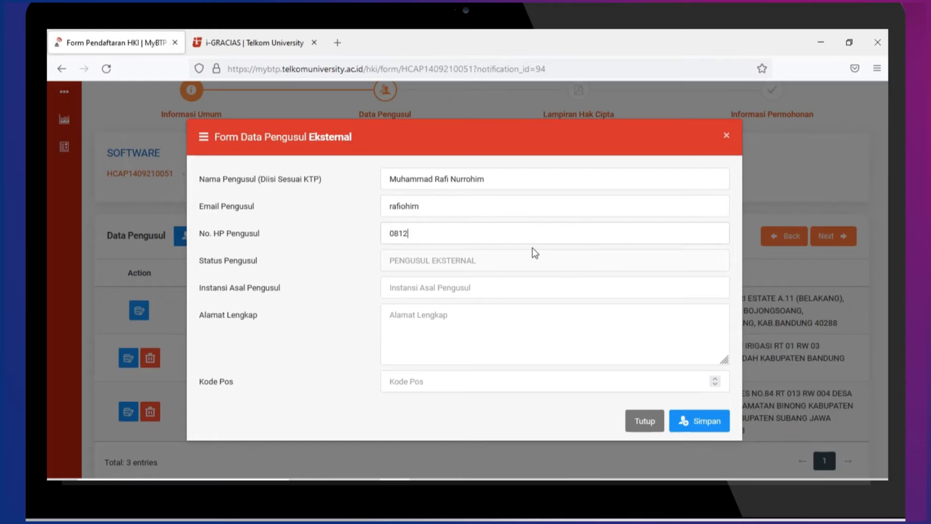
Enter institution BTP with the proposer's address and postcode, save, and proceed to attachments
{"action": "left_click", "coordinate": [474, 291]}
{"action": "key", "text": "Caps_Lock"}
{"action": "type", "text": "BTP"}
{"action": "key", "text": "Tab"}
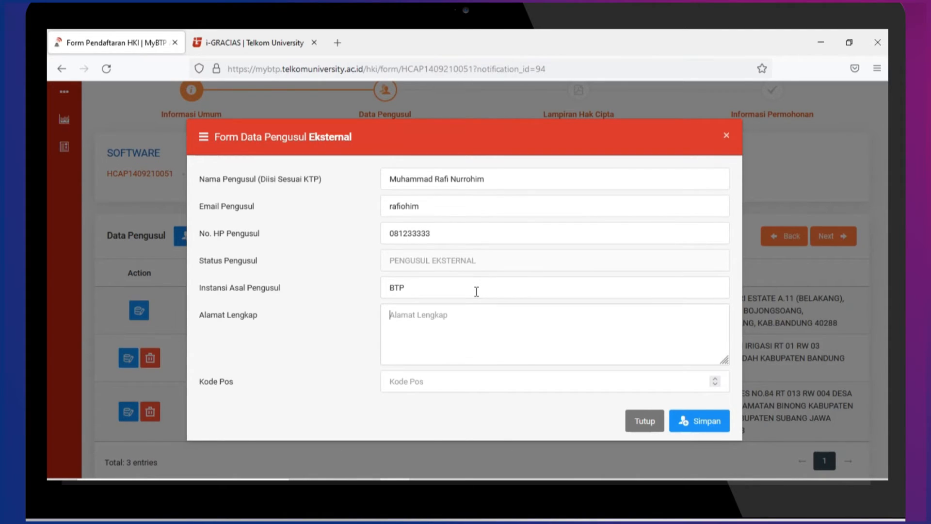
{"action": "key", "text": "Caps_Lock"}
{"action": "type", "text": "Jl. Buah Batu"}
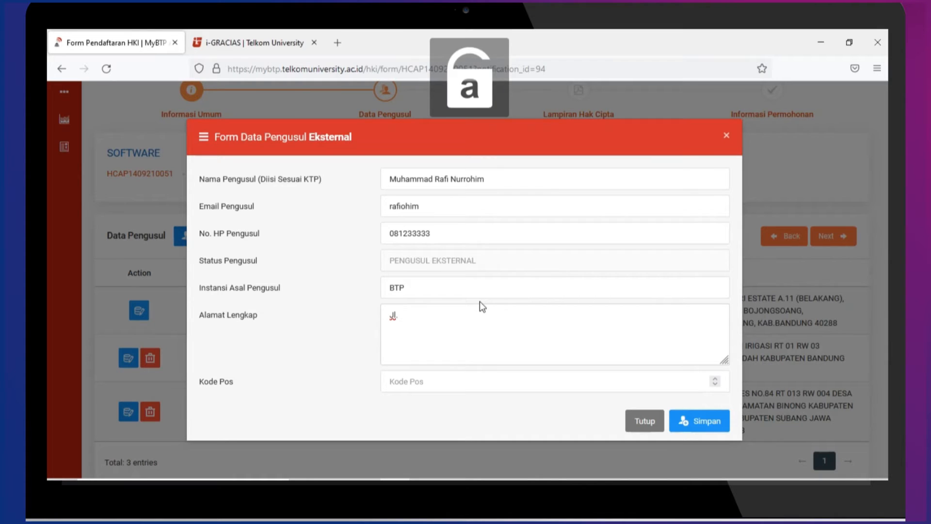
{"action": "key", "text": "Tab"}
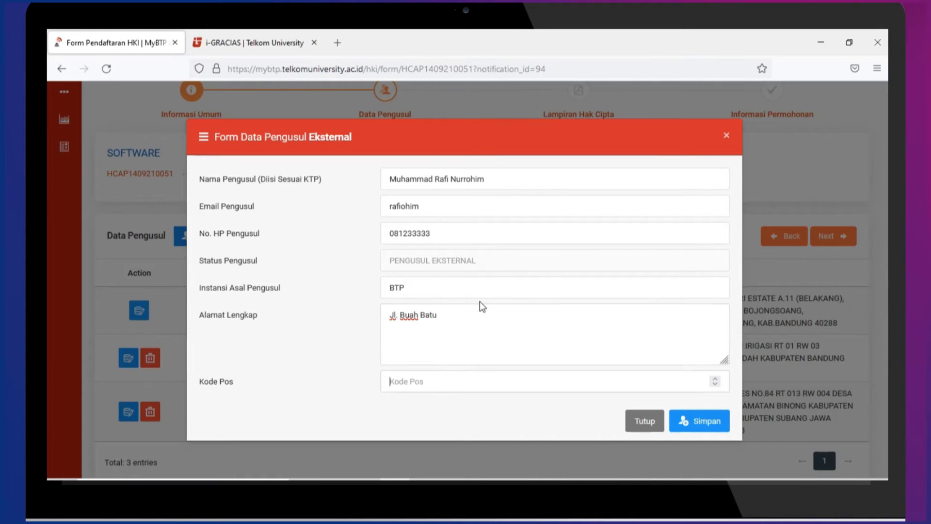
{"action": "type", "text": "40200"}
{"action": "left_click", "coordinate": [723, 421]}
{"action": "scroll", "coordinate": [550, 372], "scroll_direction": "down", "scroll_amount": 2}
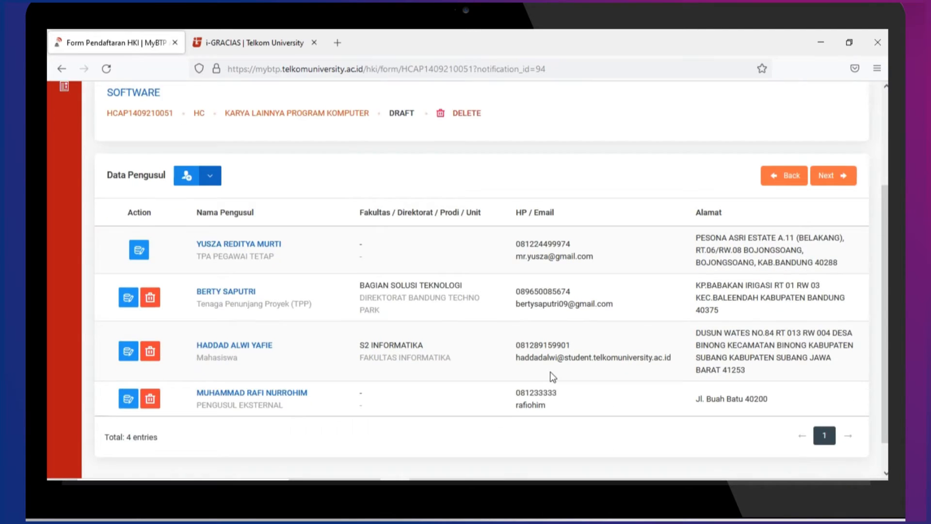
{"action": "scroll", "coordinate": [412, 222], "scroll_direction": "up", "scroll_amount": 1}
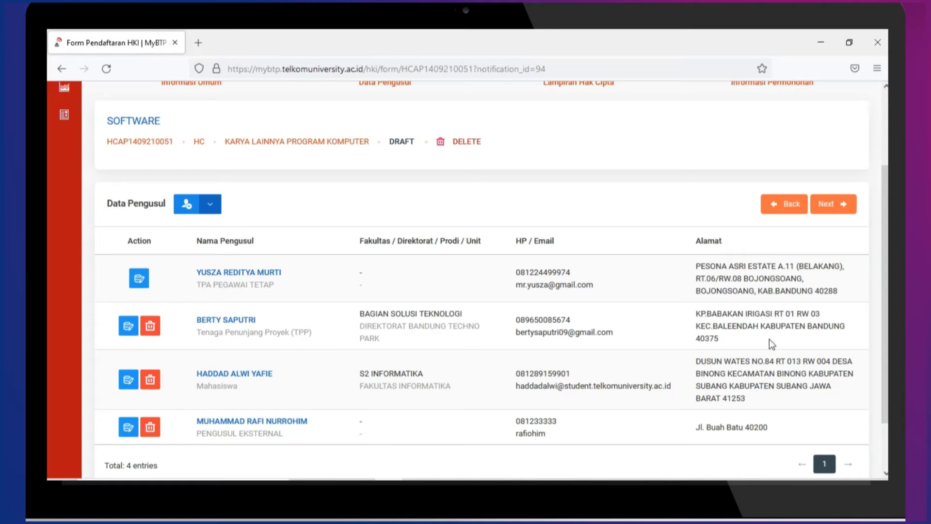
{"action": "left_click", "coordinate": [832, 204]}
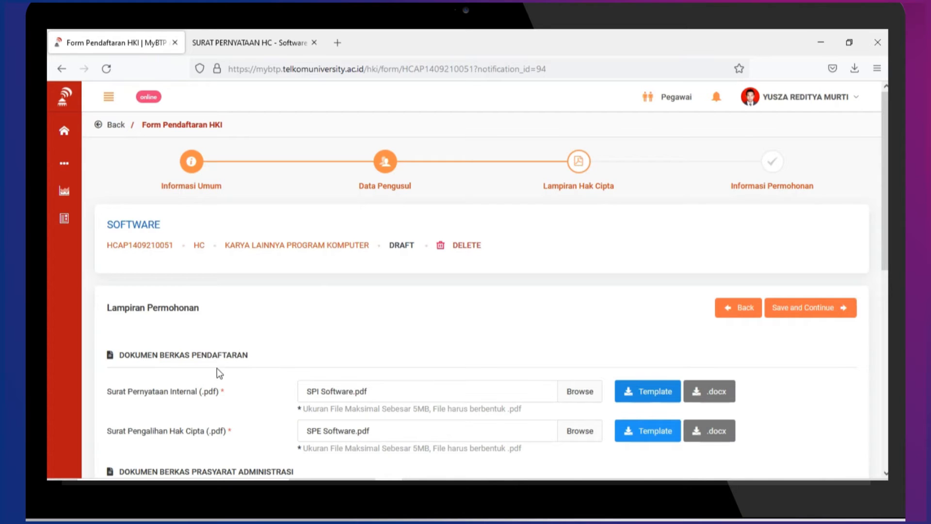
Scroll through the Lampiran Permohonan upload fields and the Katsinov Meter section
{"action": "scroll", "coordinate": [147, 374], "scroll_direction": "down", "scroll_amount": 4}
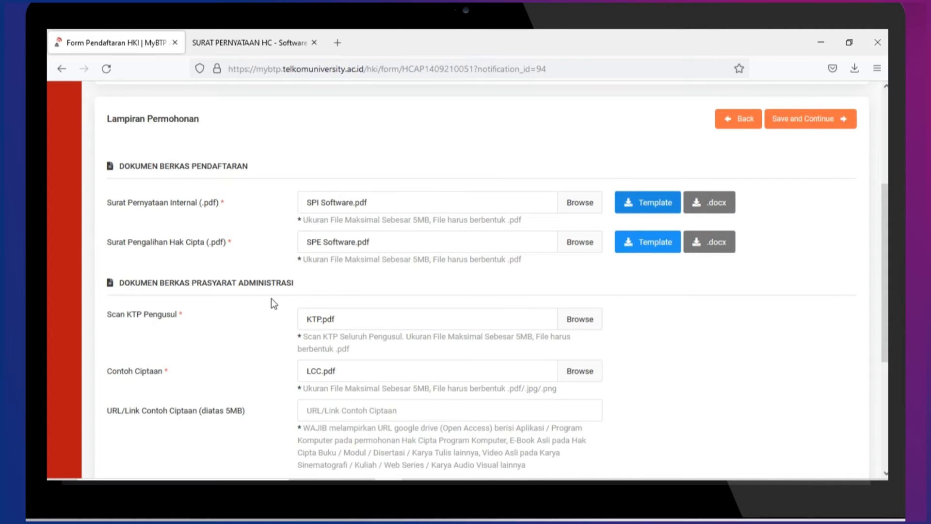
{"action": "scroll", "coordinate": [271, 299], "scroll_direction": "down", "scroll_amount": 5}
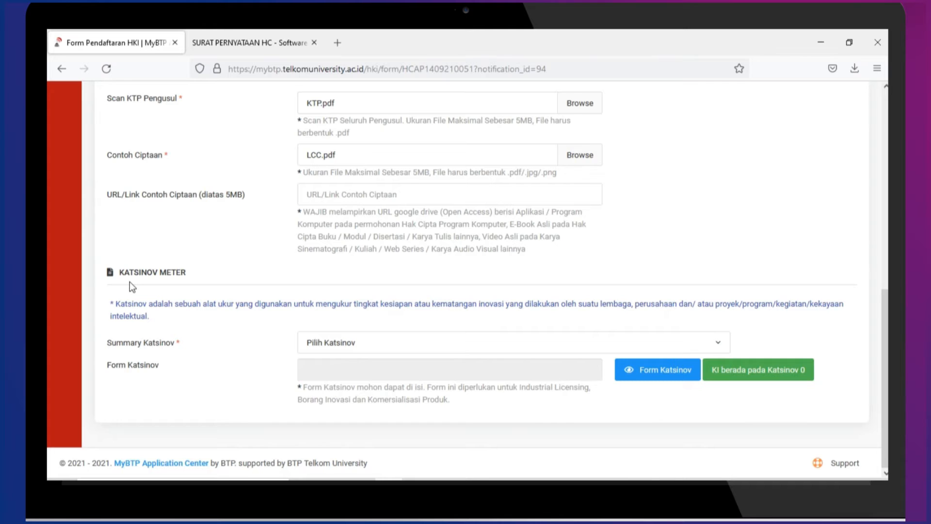
{"action": "scroll", "coordinate": [243, 290], "scroll_direction": "up", "scroll_amount": 6}
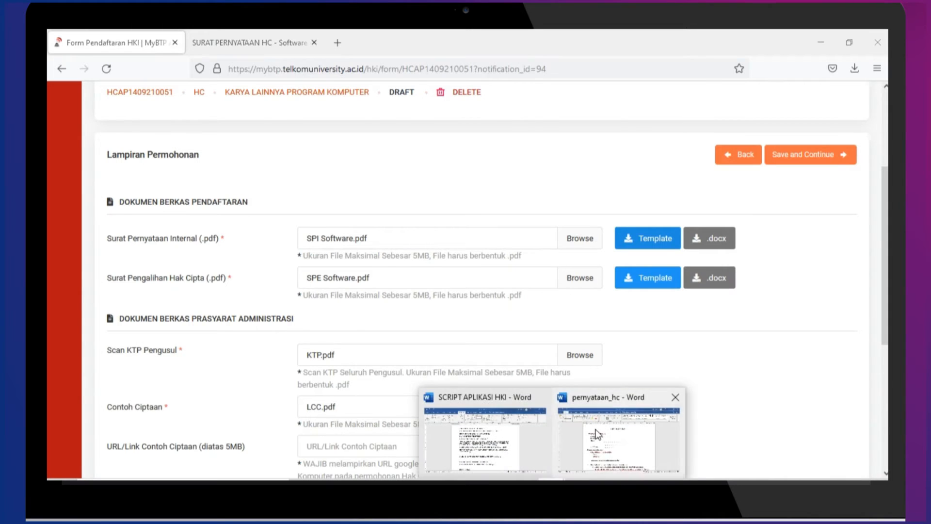
{"action": "left_click", "coordinate": [597, 436]}
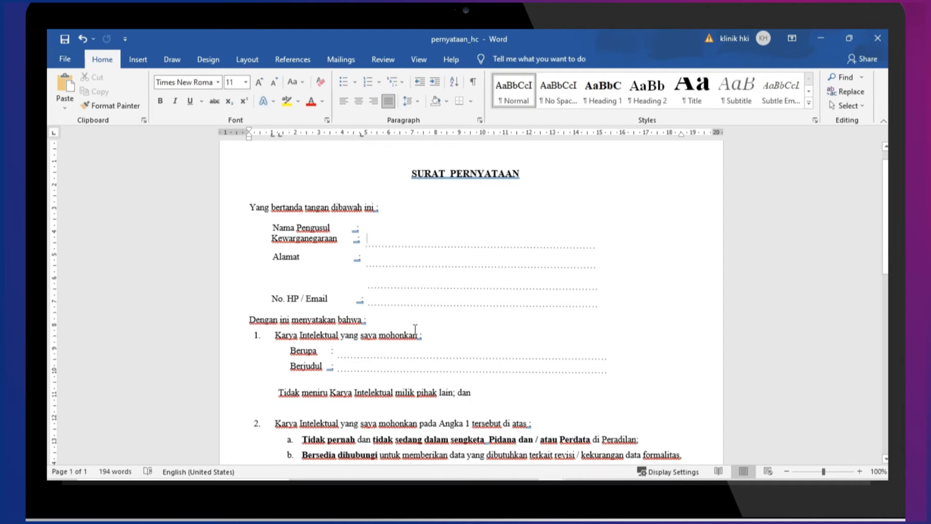
{"action": "left_click", "coordinate": [389, 486]}
{"action": "left_click", "coordinate": [275, 35]}
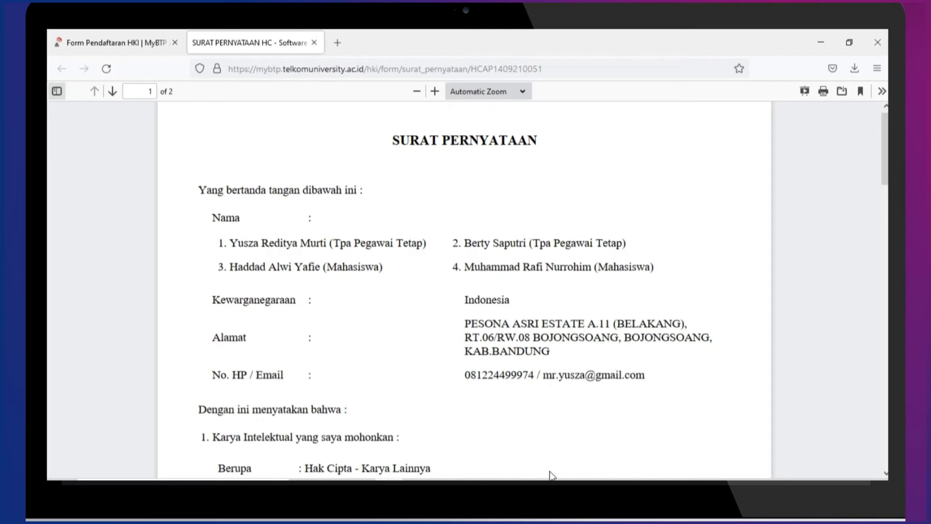
{"action": "left_click", "coordinate": [543, 489]}
{"action": "left_click", "coordinate": [598, 463]}
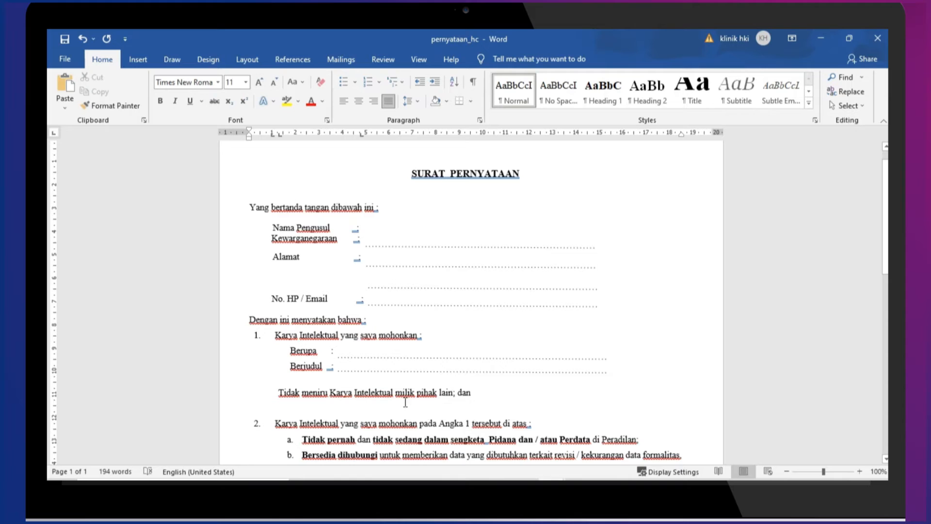
{"action": "left_click", "coordinate": [389, 488]}
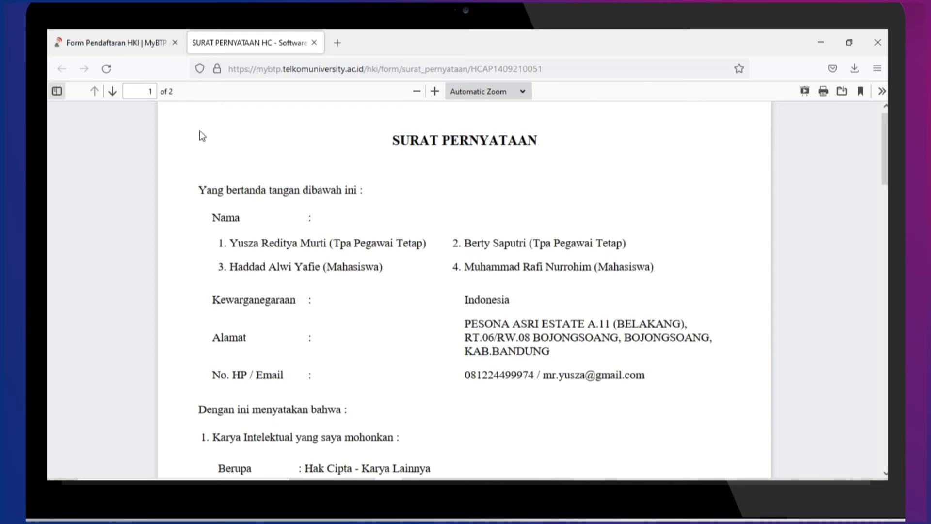
{"action": "left_click", "coordinate": [134, 32]}
{"action": "scroll", "coordinate": [464, 307], "scroll_direction": "down", "scroll_amount": 3}
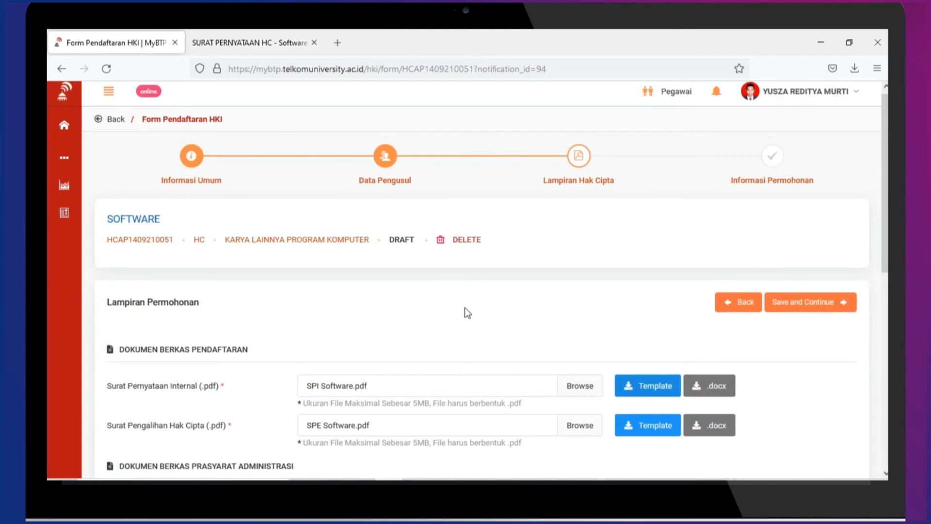
Scroll to the Katsinov Meter section and open Form Katsinov in a new tab
{"action": "scroll", "coordinate": [428, 285], "scroll_direction": "down", "scroll_amount": 5}
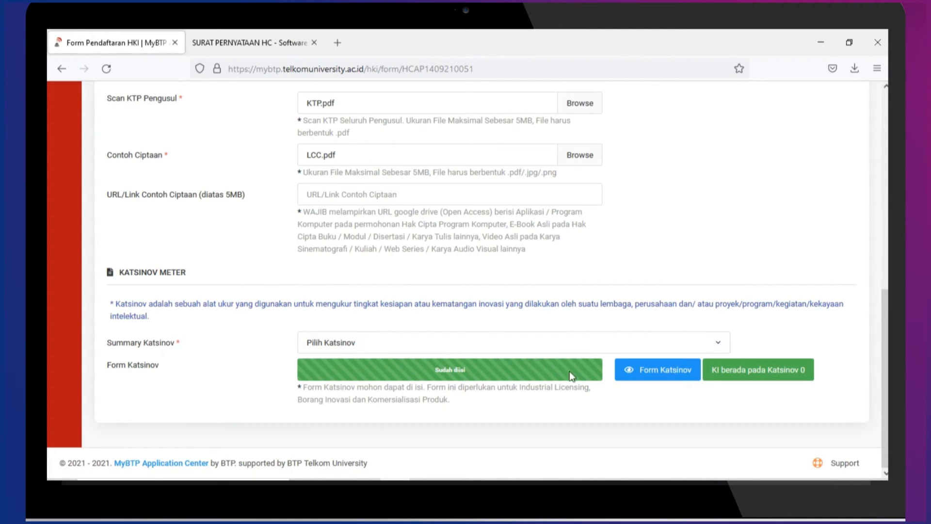
{"action": "middle_click", "coordinate": [681, 376]}
On the new Katsinov form, open the Dokumen Penjelasan Katsinov guide PDF in its own tab
{"action": "left_click", "coordinate": [236, 48]}
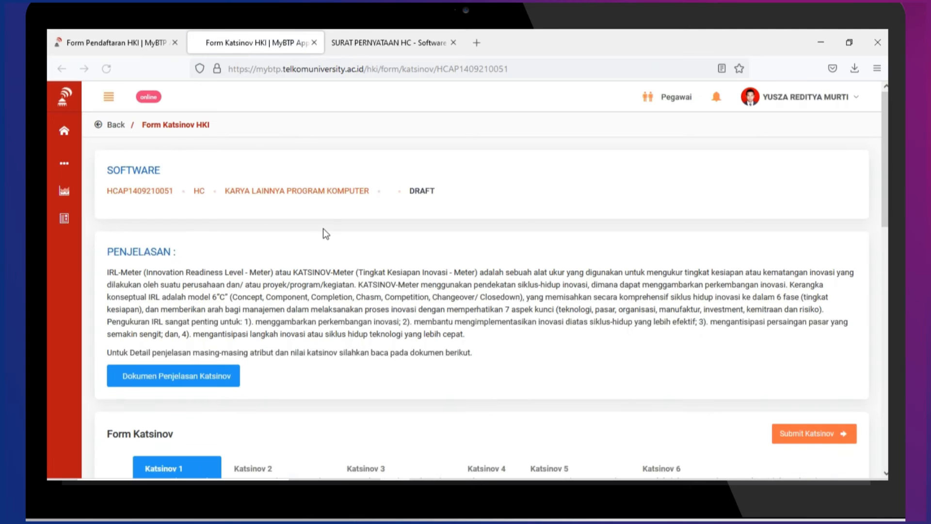
{"action": "scroll", "coordinate": [310, 242], "scroll_direction": "down", "scroll_amount": 2}
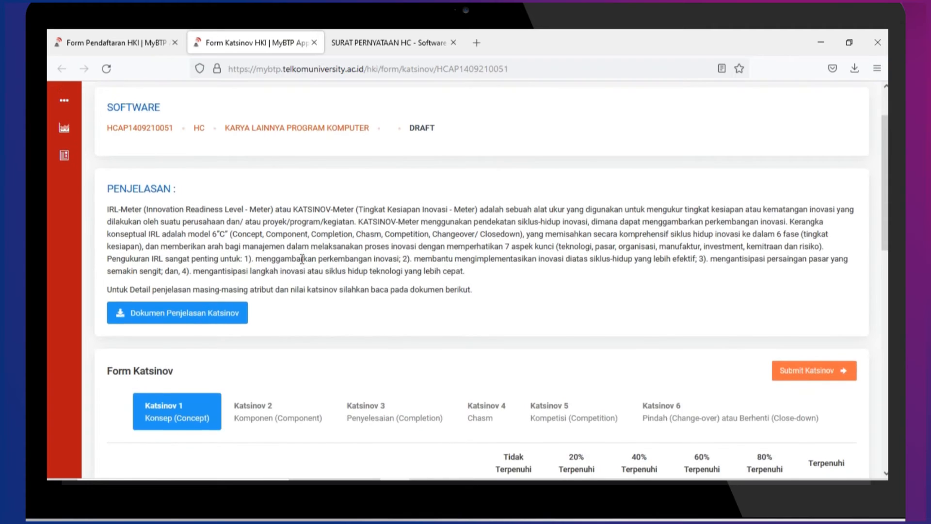
{"action": "scroll", "coordinate": [302, 260], "scroll_direction": "down", "scroll_amount": 2}
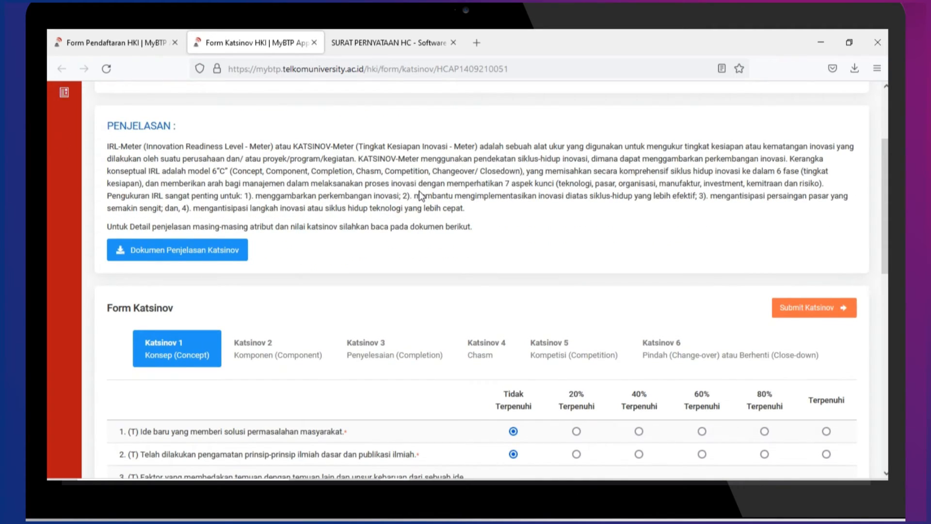
{"action": "scroll", "coordinate": [414, 195], "scroll_direction": "down", "scroll_amount": 2}
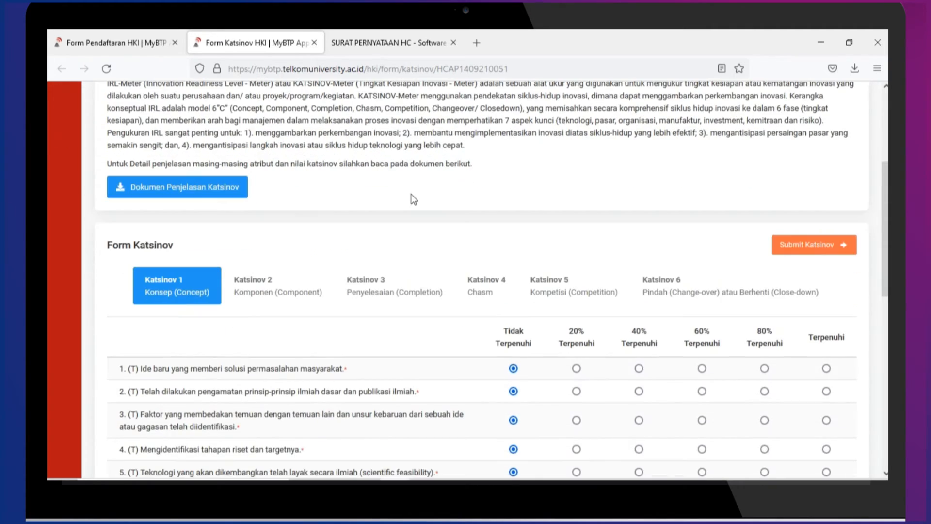
{"action": "left_click", "coordinate": [233, 189]}
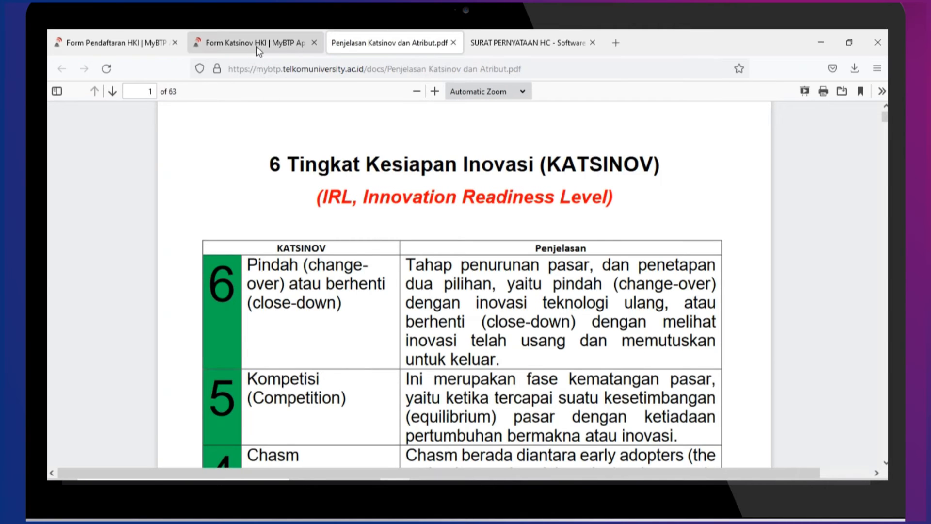
Back on the Form Katsinov HKI tab, review questionnaire items 1–22
{"action": "left_click", "coordinate": [256, 45]}
{"action": "scroll", "coordinate": [370, 166], "scroll_direction": "down", "scroll_amount": 2}
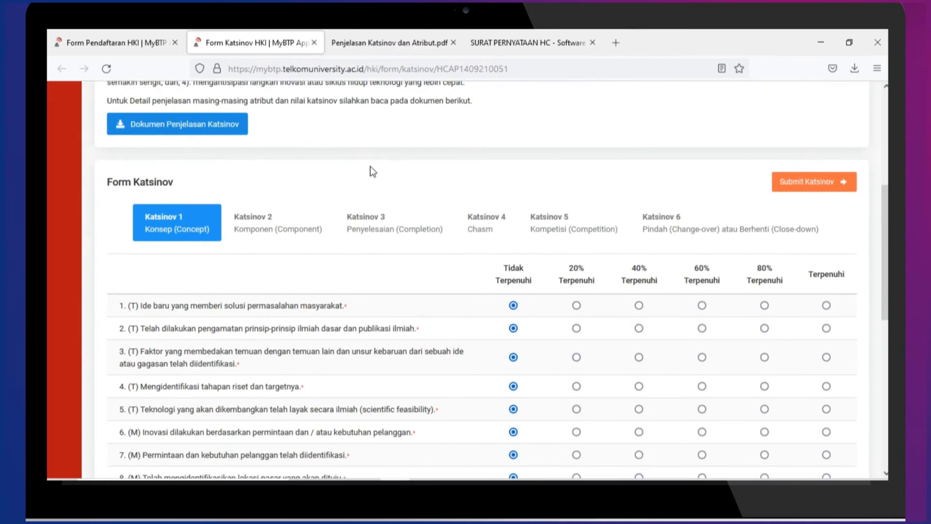
{"action": "scroll", "coordinate": [370, 165], "scroll_direction": "down", "scroll_amount": 4}
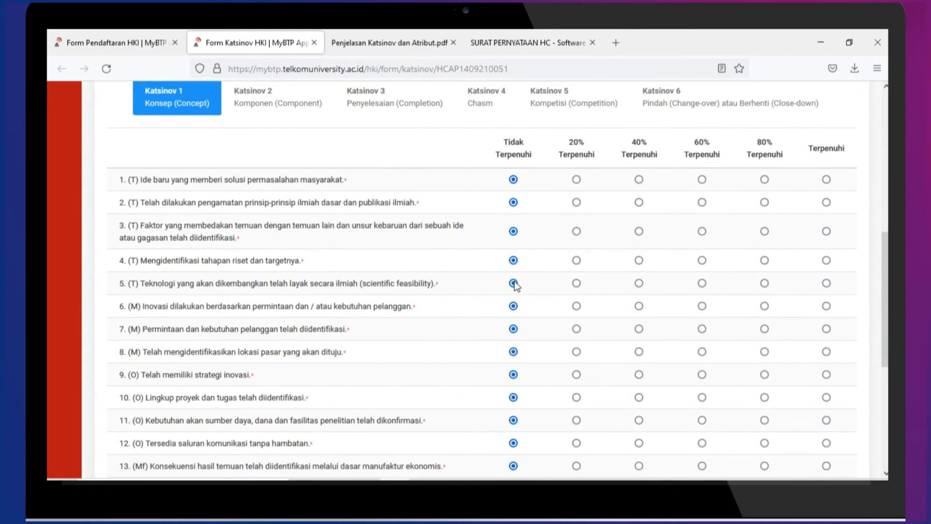
{"action": "scroll", "coordinate": [505, 279], "scroll_direction": "down", "scroll_amount": 2}
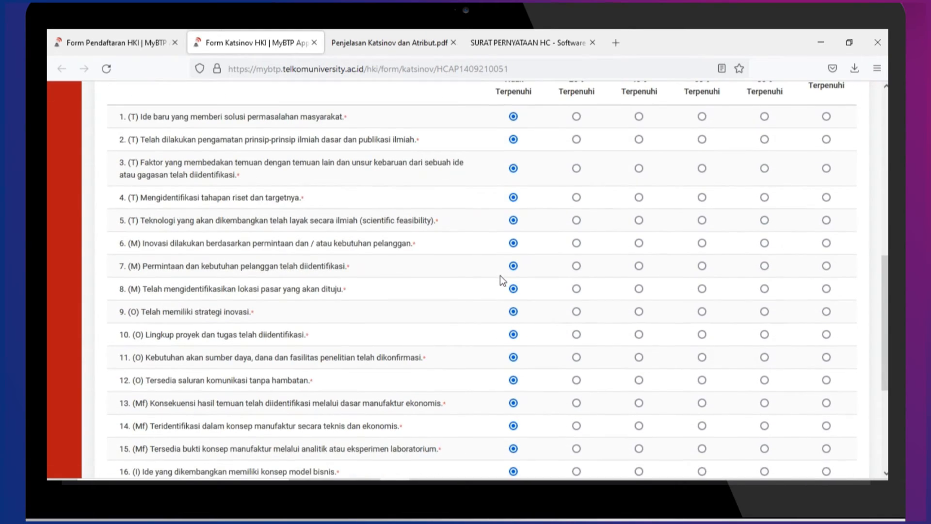
{"action": "scroll", "coordinate": [388, 317], "scroll_direction": "down", "scroll_amount": 2}
{"action": "scroll", "coordinate": [388, 317], "scroll_direction": "down", "scroll_amount": 3}
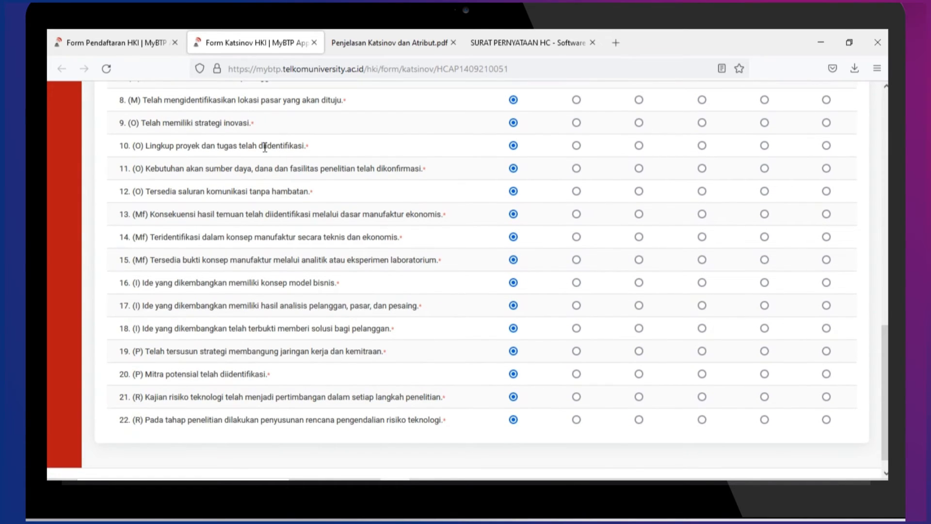
{"action": "scroll", "coordinate": [476, 267], "scroll_direction": "up", "scroll_amount": 1}
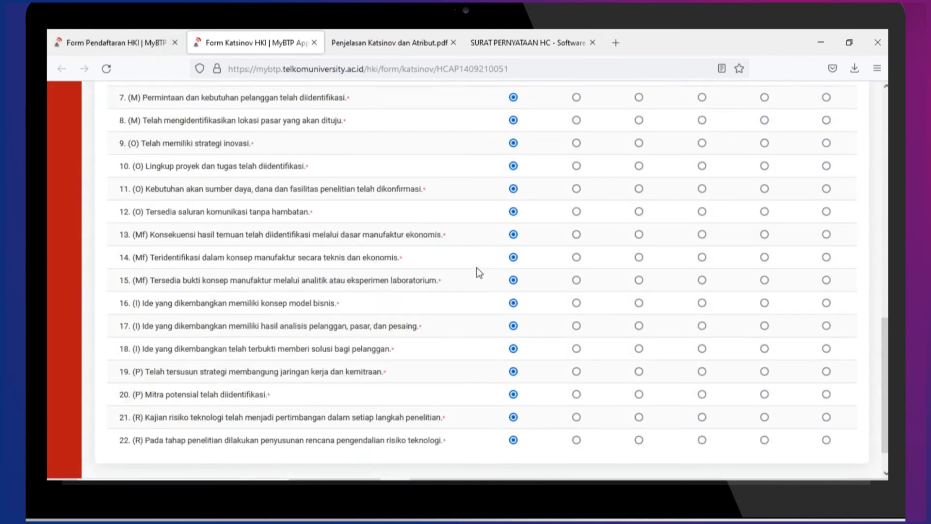
{"action": "scroll", "coordinate": [476, 267], "scroll_direction": "up", "scroll_amount": 8}
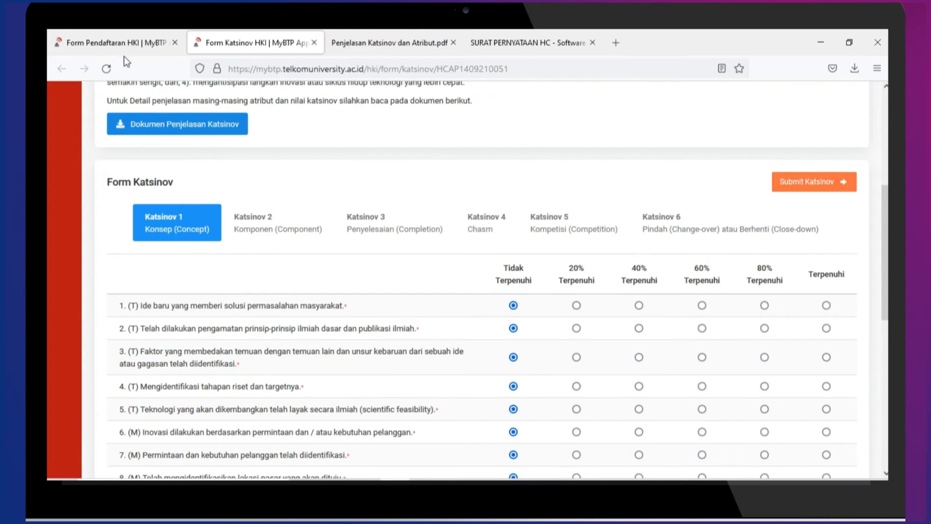
Submit the Katsinov answers, confirm with Mengerti, and return to the reloaded registration form
{"action": "left_click", "coordinate": [821, 182]}
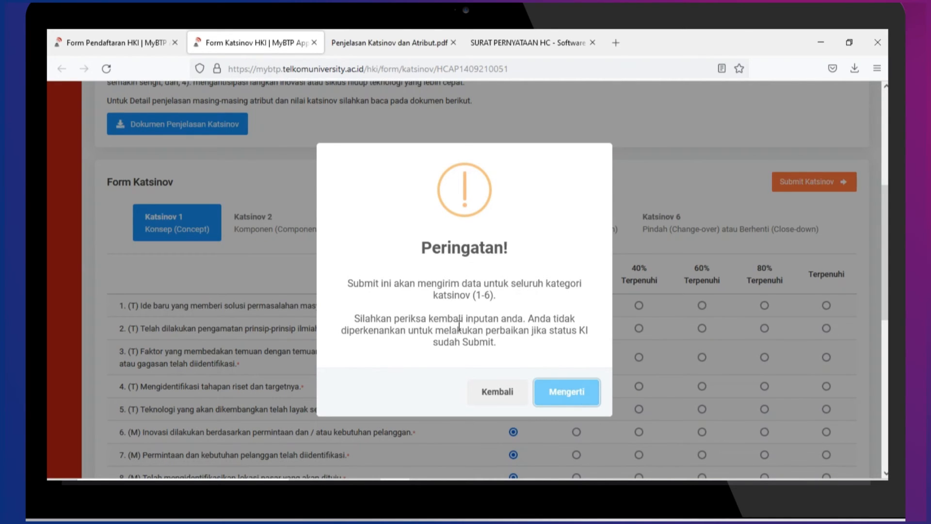
{"action": "left_click", "coordinate": [552, 392]}
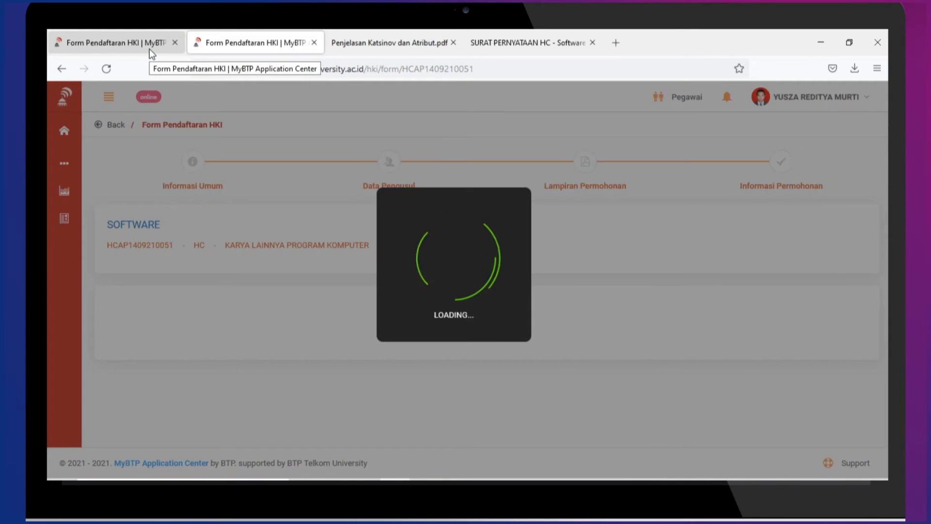
{"action": "left_click", "coordinate": [149, 49]}
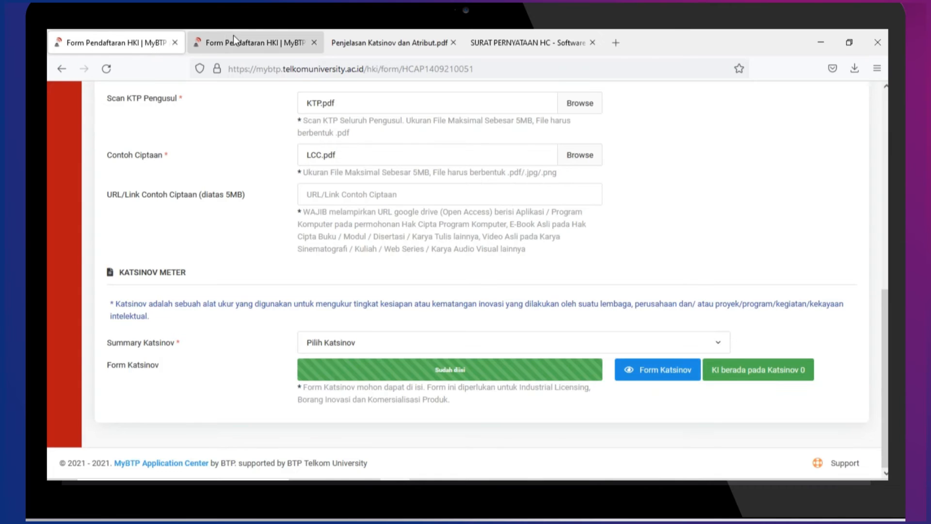
{"action": "left_click", "coordinate": [233, 36]}
Choose Katsinov 3 in the registration's Summary Katsinov dropdown
{"action": "left_click", "coordinate": [141, 47]}
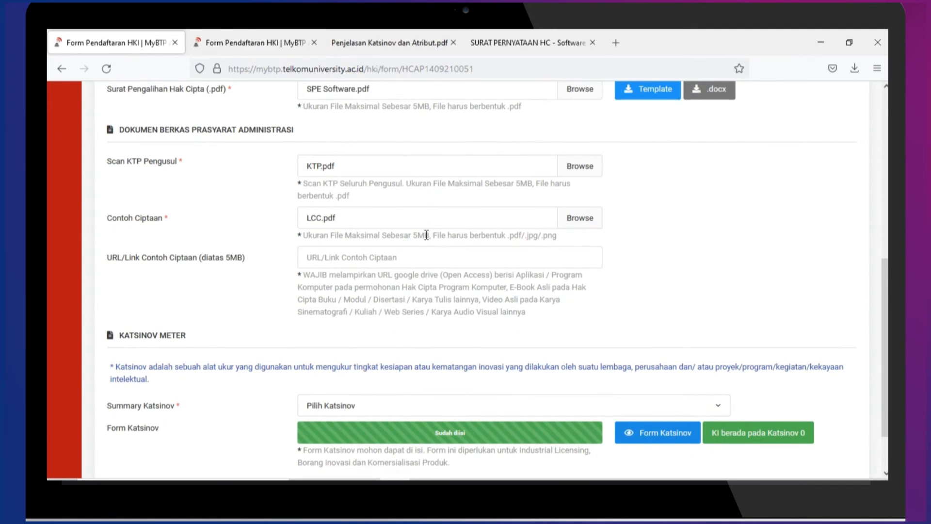
{"action": "left_click", "coordinate": [540, 412]}
{"action": "scroll", "coordinate": [420, 313], "scroll_direction": "down", "scroll_amount": 1}
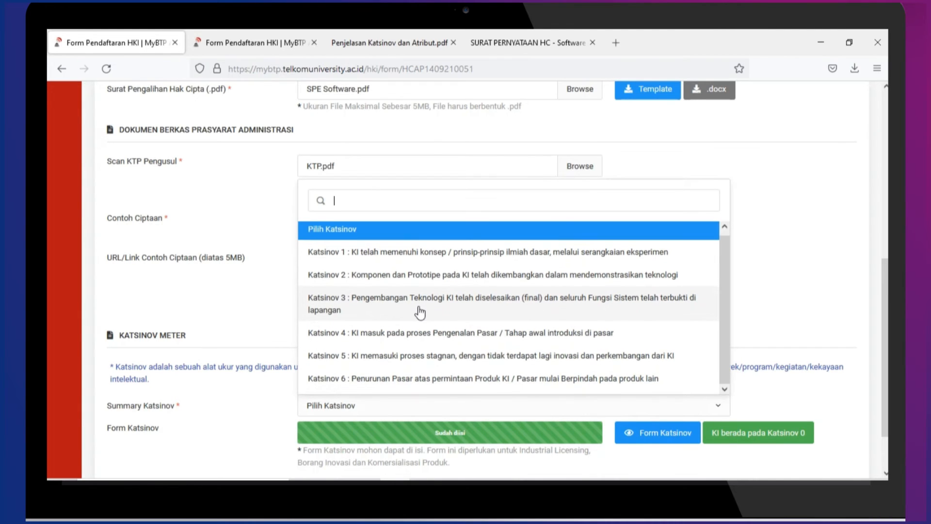
{"action": "left_click", "coordinate": [420, 312]}
{"action": "scroll", "coordinate": [477, 369], "scroll_direction": "down", "scroll_amount": 2}
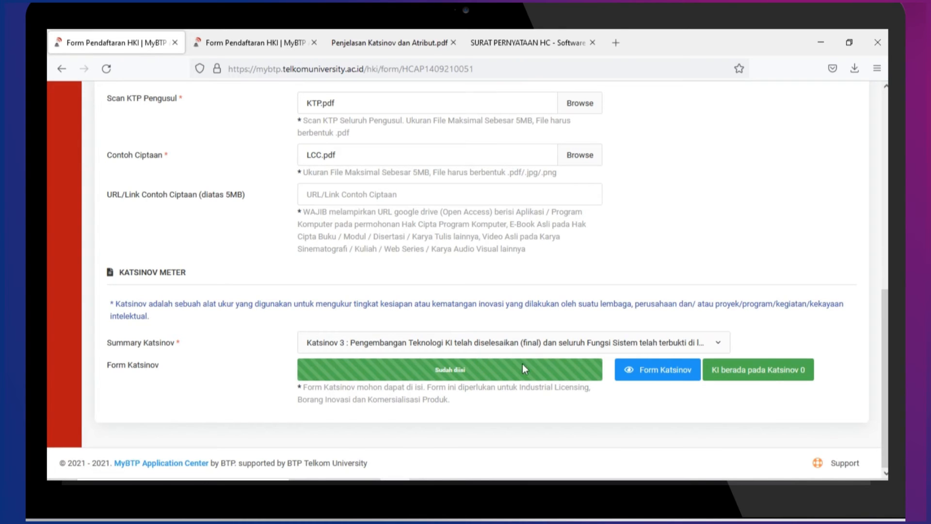
{"action": "scroll", "coordinate": [520, 379], "scroll_direction": "up", "scroll_amount": 5}
{"action": "scroll", "coordinate": [582, 369], "scroll_direction": "up", "scroll_amount": 4}
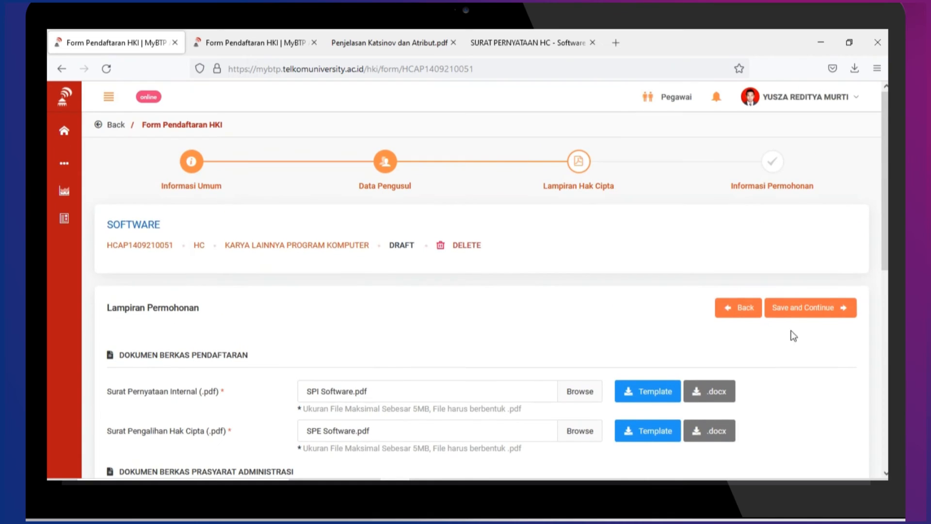
Save and Continue, then confirm the Peringatan! dialog with Mengerti to submit the Software application
{"action": "left_click", "coordinate": [830, 307]}
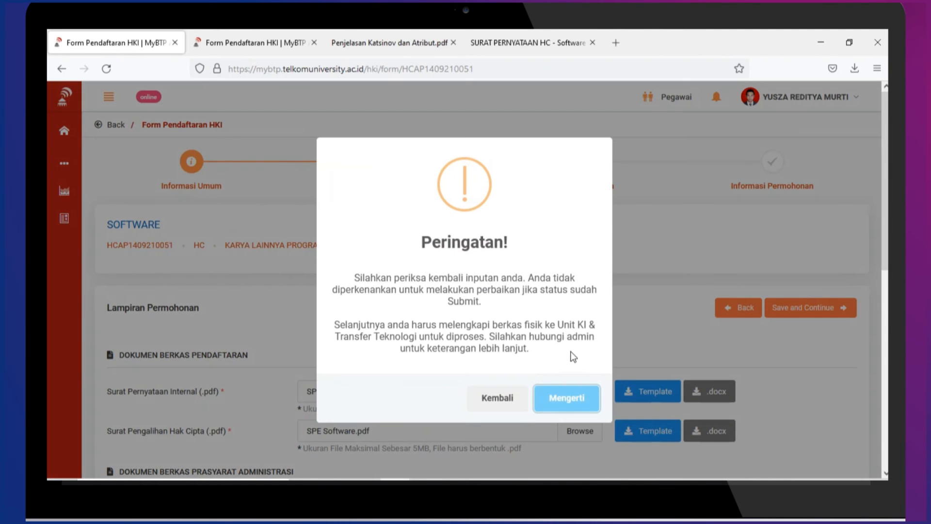
{"action": "left_click", "coordinate": [561, 399]}
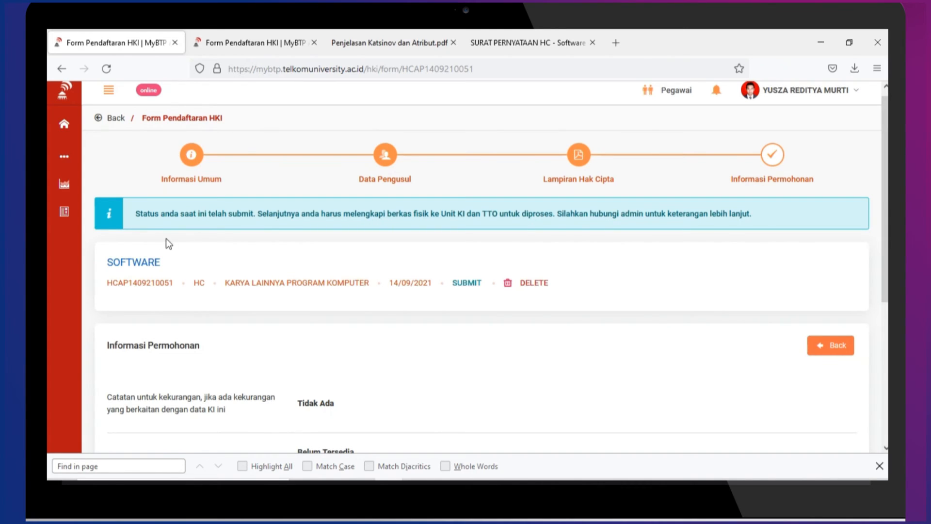
Open the Data Pengajuan KI list and scroll down to the Sertifikat Selesai entries
{"action": "left_click", "coordinate": [65, 217]}
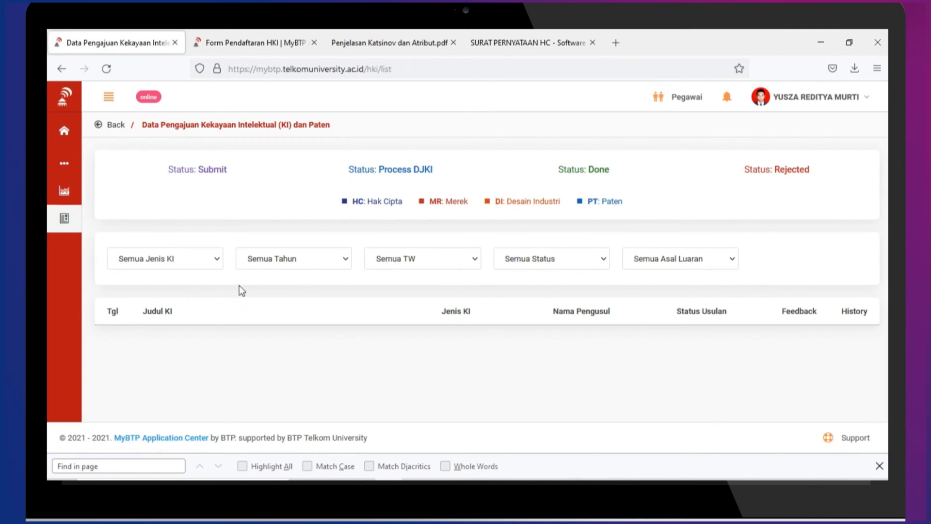
{"action": "scroll", "coordinate": [253, 251], "scroll_direction": "down", "scroll_amount": 2}
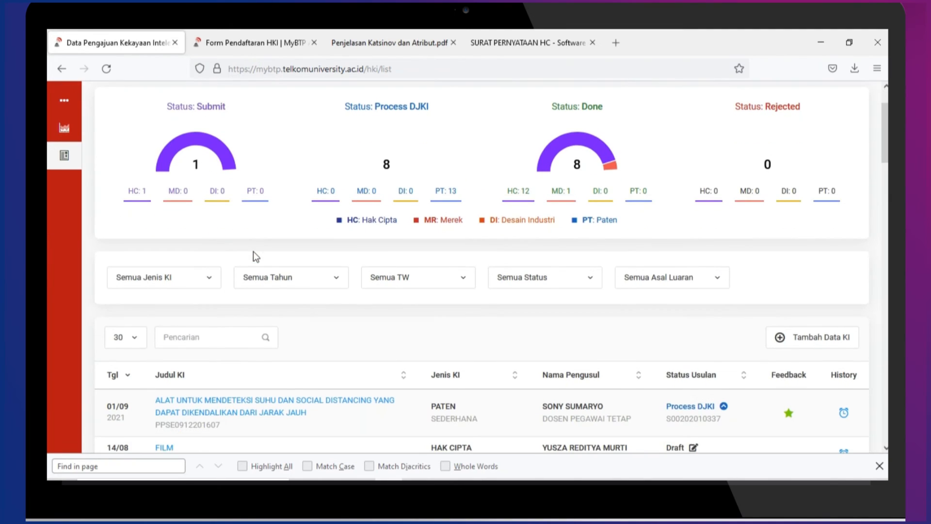
{"action": "scroll", "coordinate": [264, 241], "scroll_direction": "down", "scroll_amount": 2}
{"action": "scroll", "coordinate": [264, 242], "scroll_direction": "down", "scroll_amount": 4}
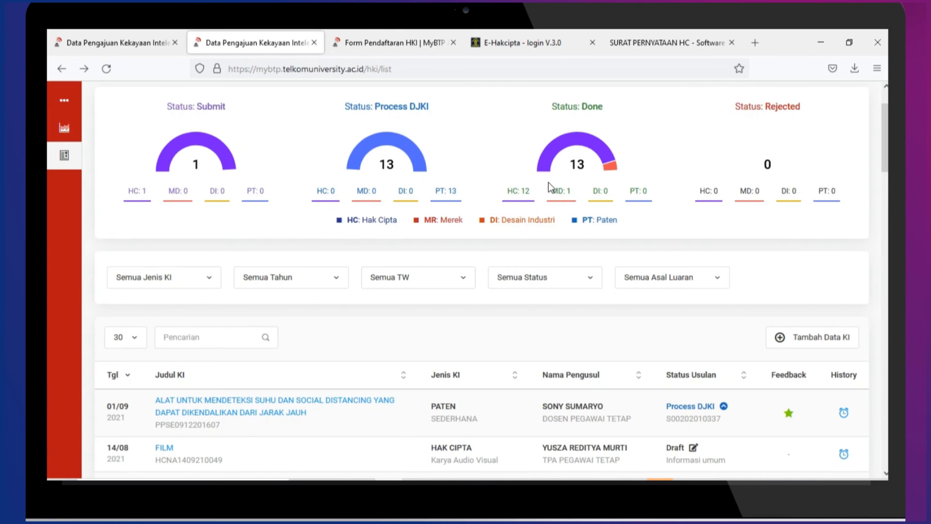
{"action": "scroll", "coordinate": [549, 187], "scroll_direction": "down", "scroll_amount": 15}
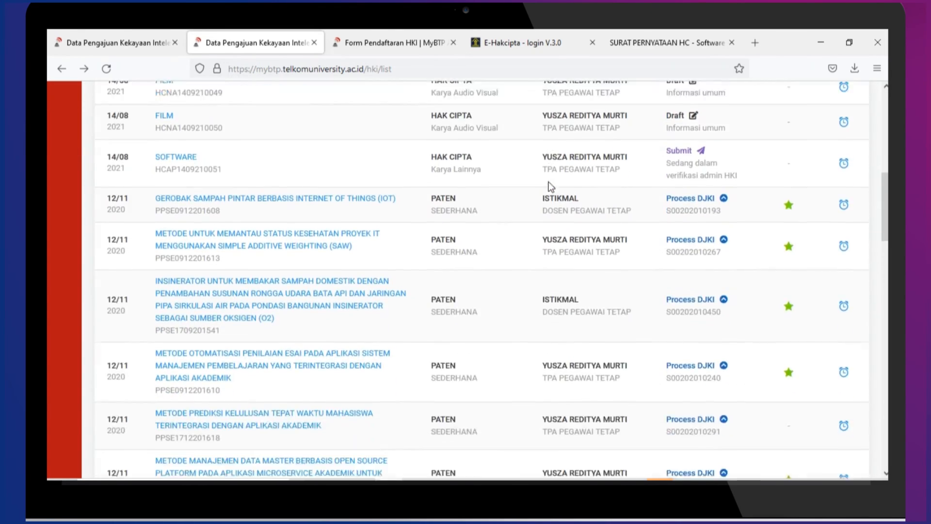
{"action": "scroll", "coordinate": [548, 181], "scroll_direction": "down", "scroll_amount": 10}
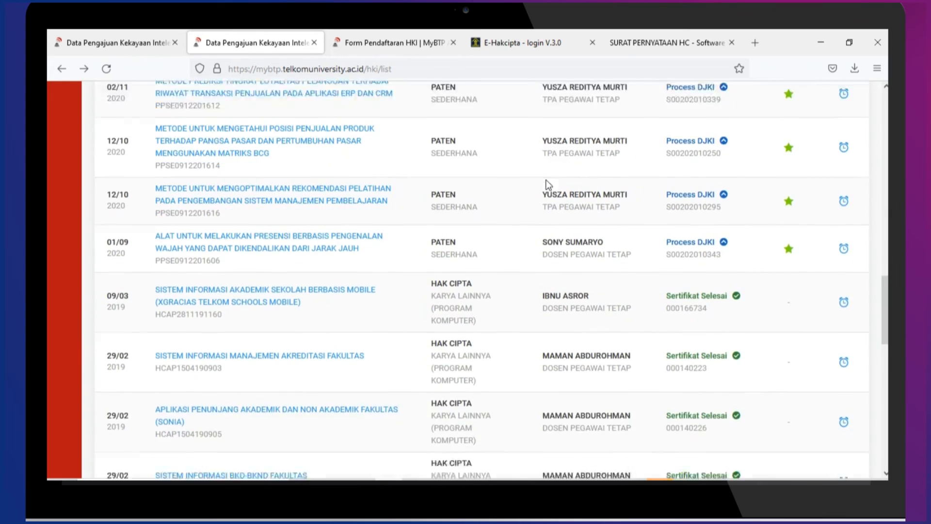
Open the Sistem Informasi Akademik Sekolah Berbasis Mobile entry and scroll to File Sertifikat
{"action": "left_click", "coordinate": [345, 270]}
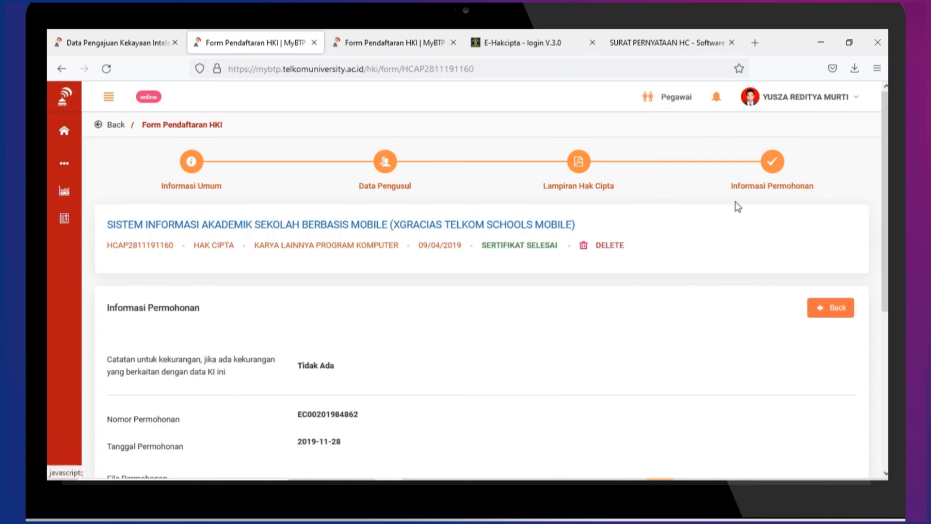
{"action": "scroll", "coordinate": [702, 220], "scroll_direction": "down", "scroll_amount": 3}
{"action": "scroll", "coordinate": [702, 221], "scroll_direction": "down", "scroll_amount": 3}
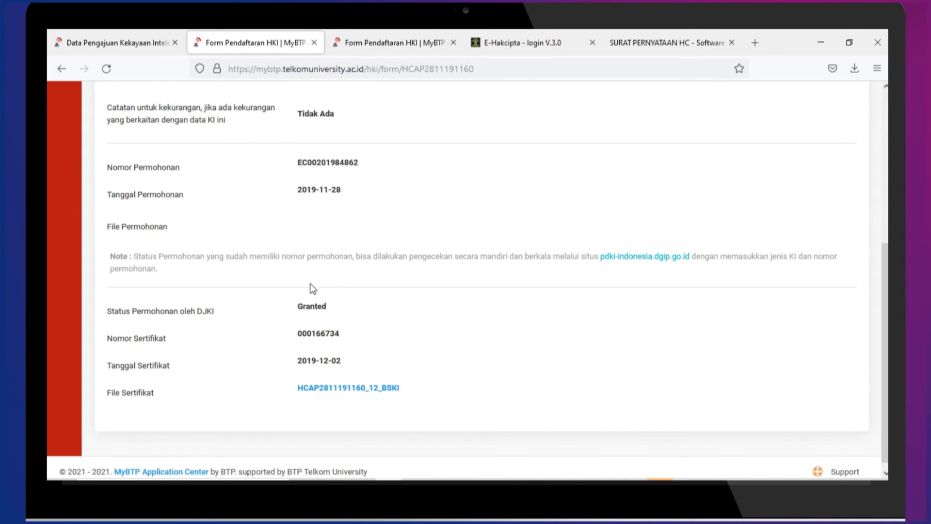
{"action": "scroll", "coordinate": [329, 236], "scroll_direction": "up", "scroll_amount": 2}
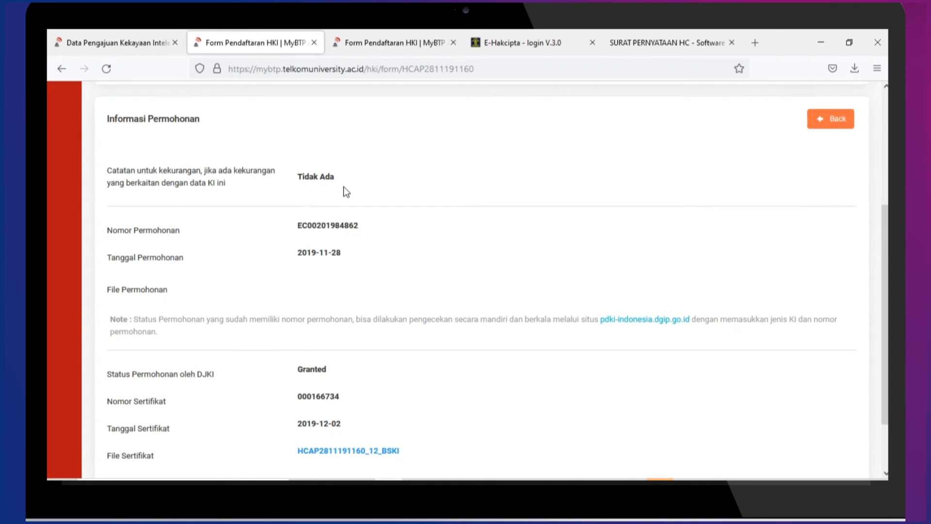
{"action": "scroll", "coordinate": [343, 186], "scroll_direction": "down", "scroll_amount": 2}
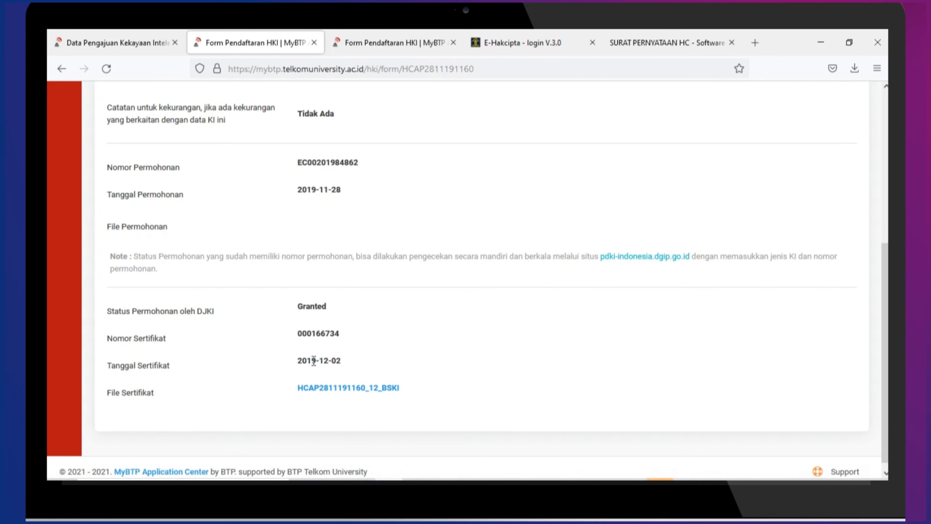
Open the File Sertifikat link in a new tab to view the certificate PDF
{"action": "right_click", "coordinate": [334, 388]}
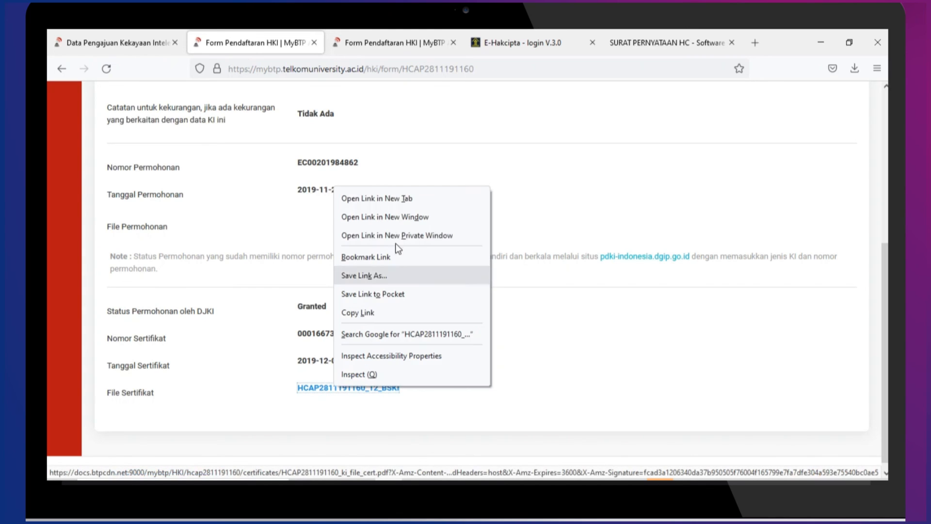
{"action": "left_click", "coordinate": [390, 199]}
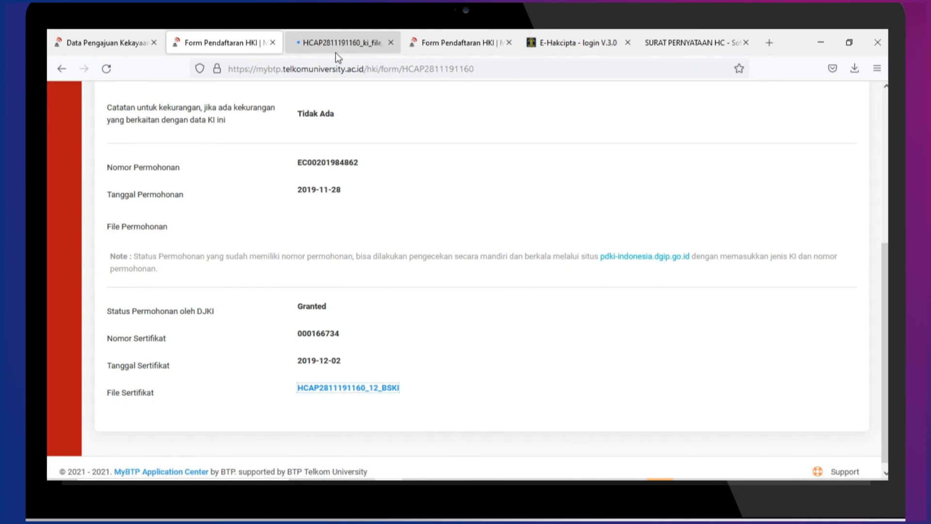
{"action": "left_click", "coordinate": [336, 53]}
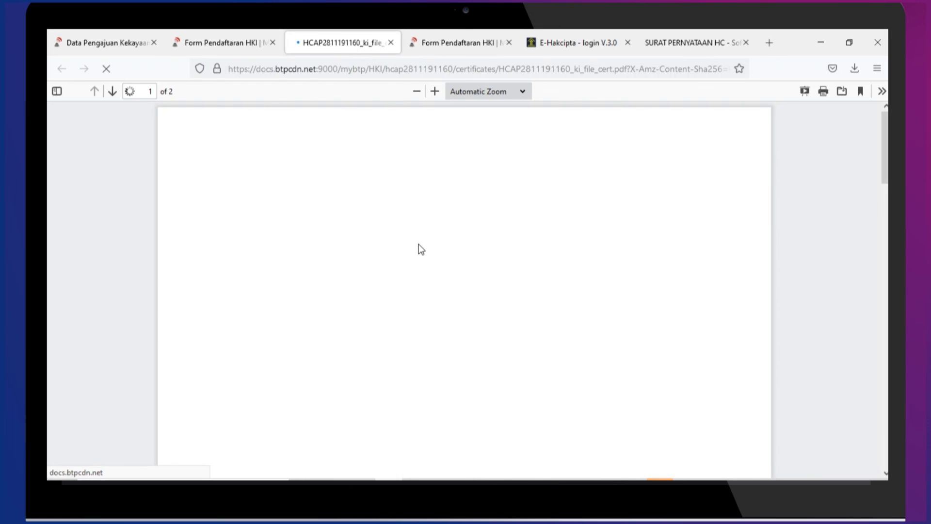
{"action": "scroll", "coordinate": [418, 243], "scroll_direction": "down", "scroll_amount": 3}
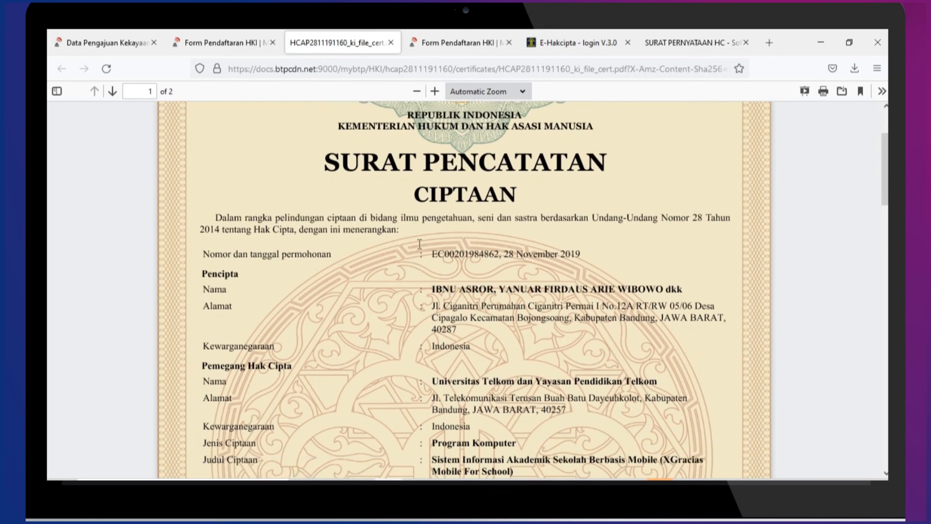